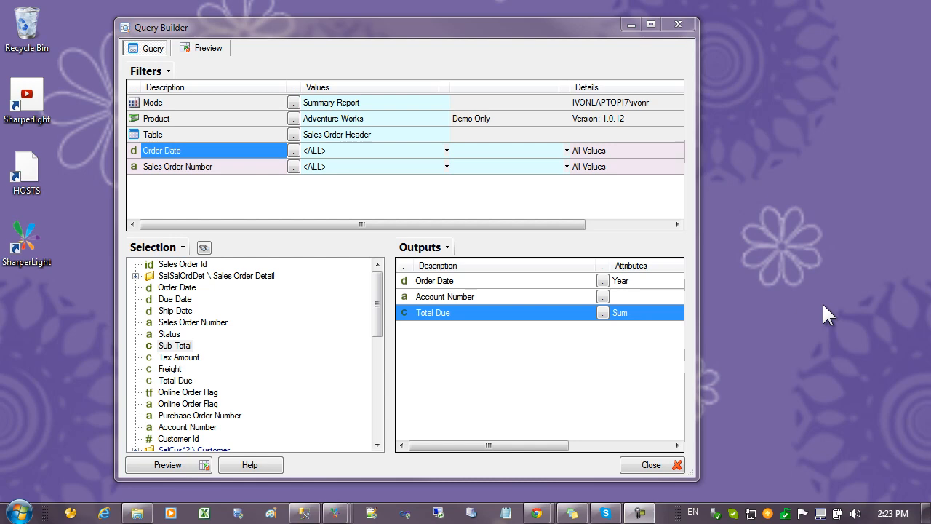
right_click(822, 301)
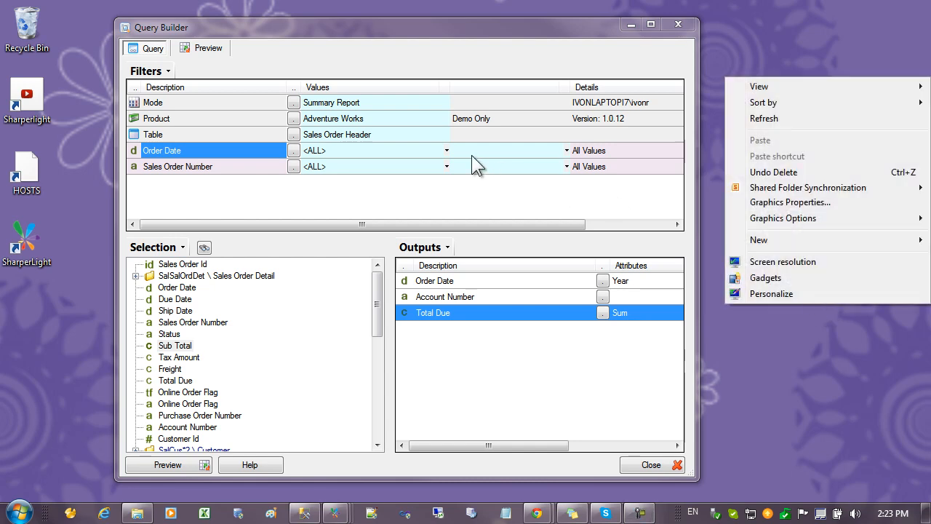
click(385, 149)
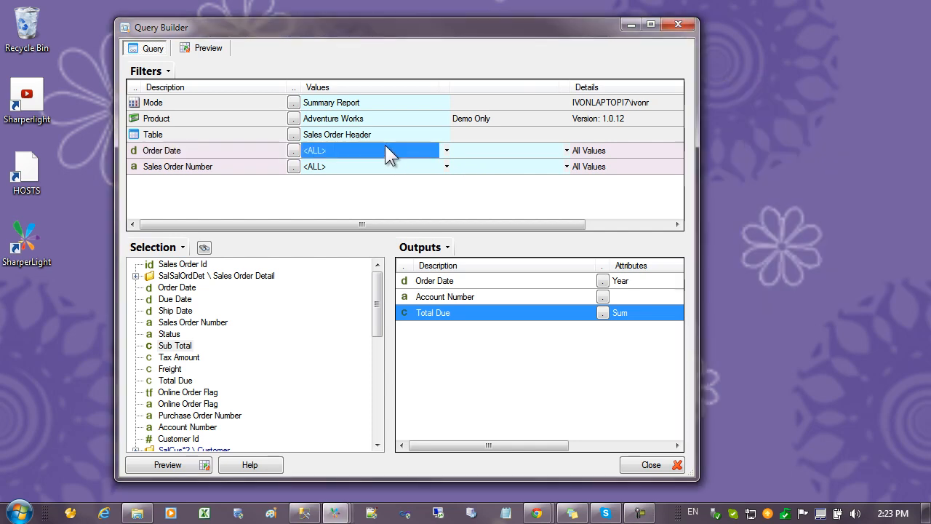
click(221, 136)
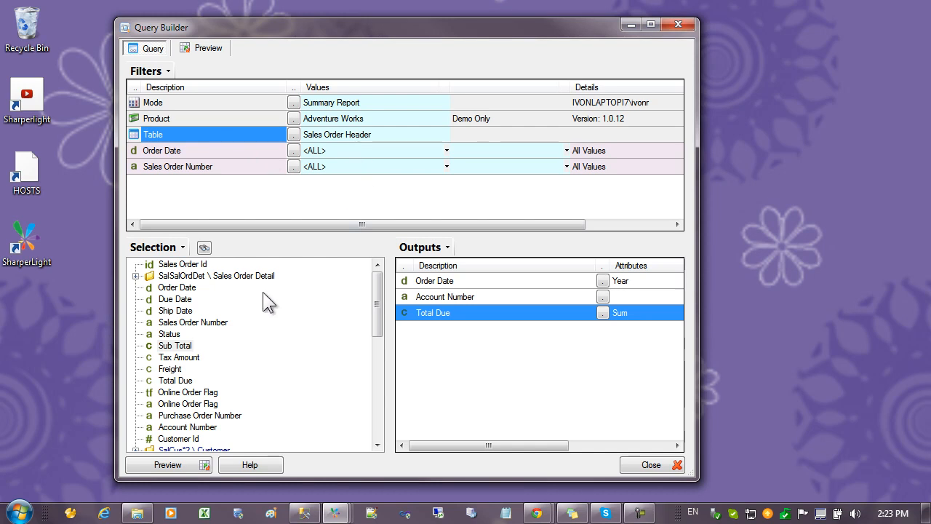
Review the date options and aggregations in the attributes of the Order Date output
click(446, 284)
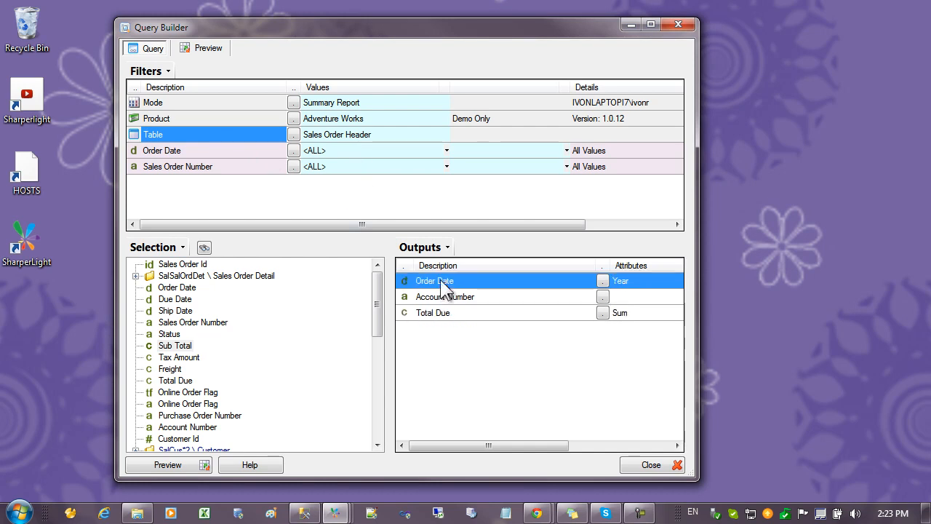
double_click(449, 281)
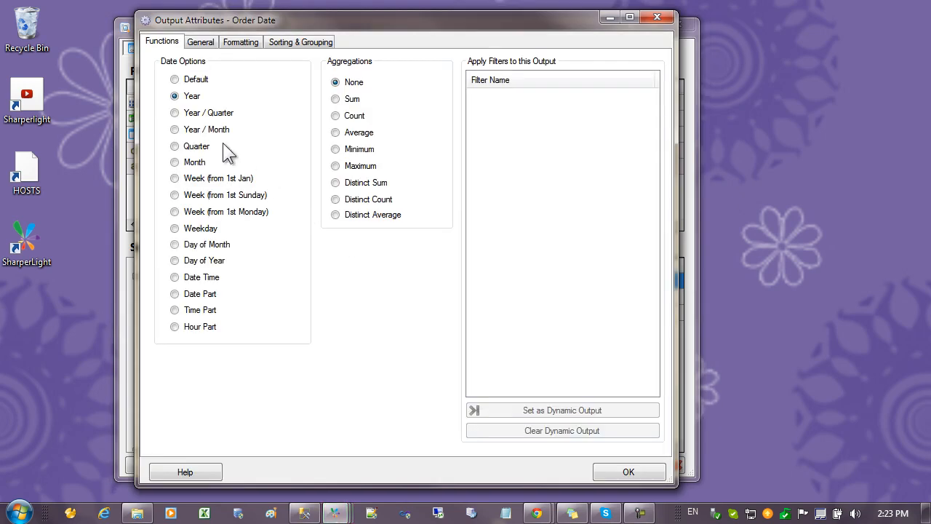
click(617, 467)
Preview the query and copy its generated SQL statement, from SELECT through the ORDER BY clause
click(204, 48)
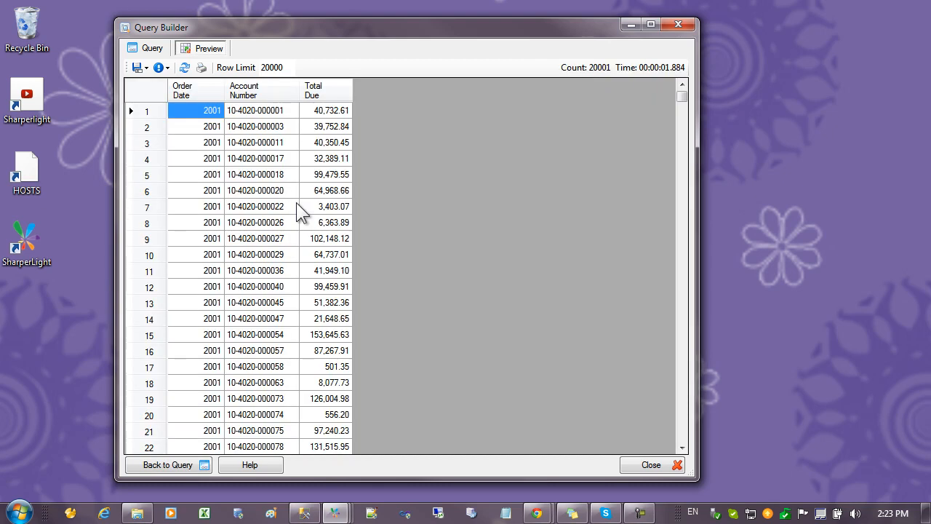
click(160, 68)
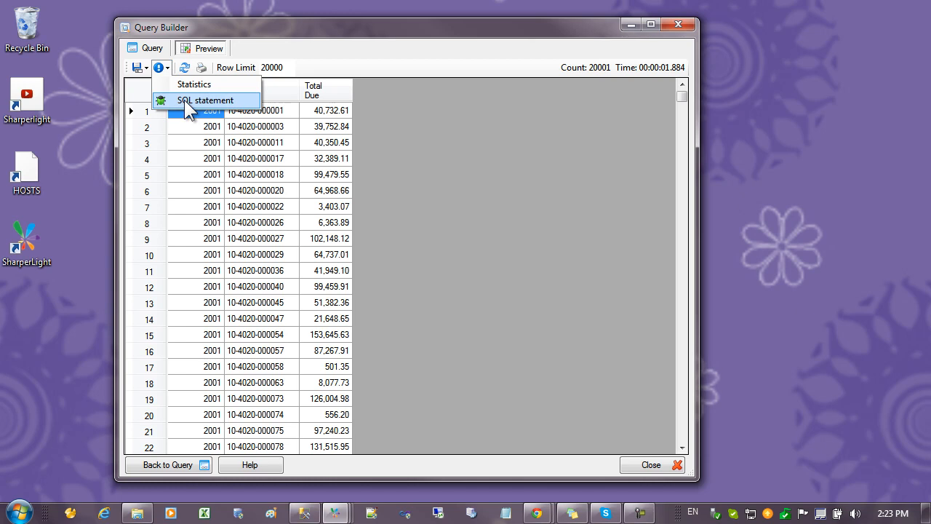
click(184, 100)
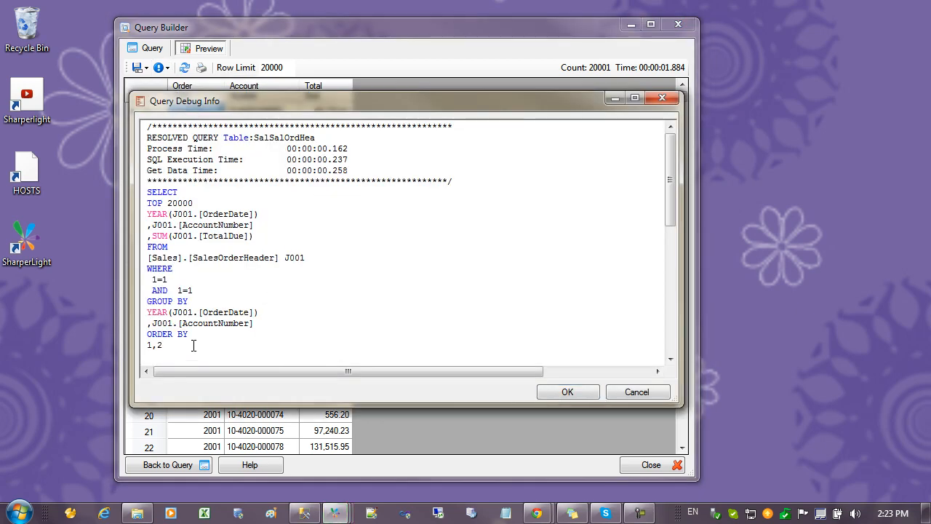
drag(197, 341, 120, 193)
key(ctrl+c)
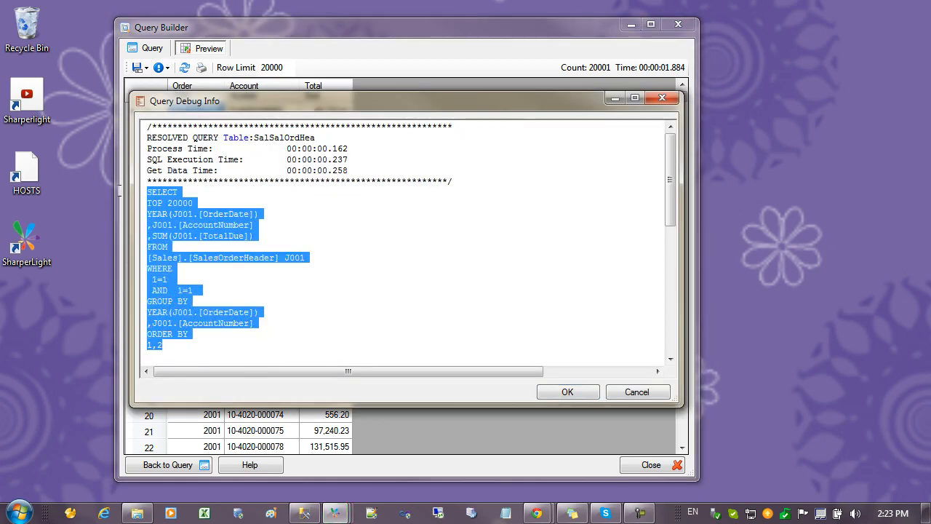
click(249, 251)
click(629, 390)
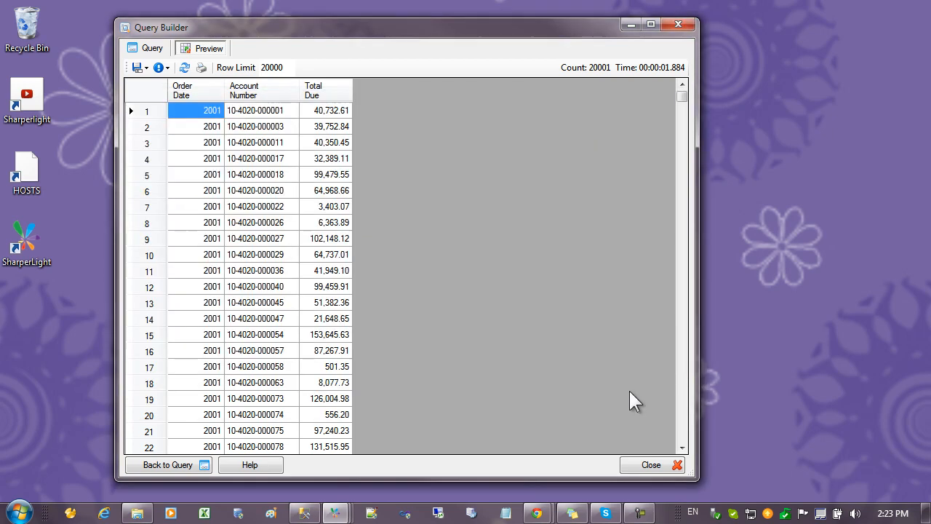
Return to the query definition and start a new custom table for Adventure Works based on an already prepared SQL statement
click(156, 48)
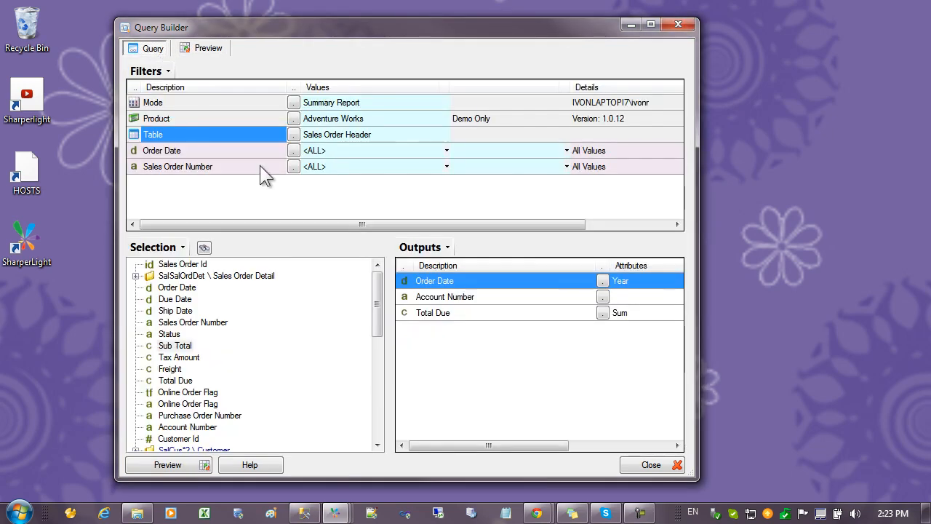
right_click(235, 131)
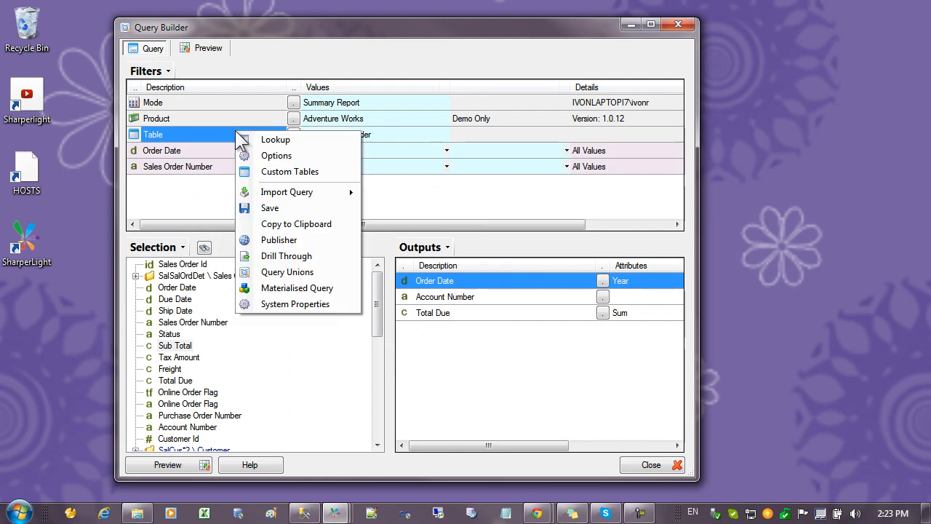
click(294, 172)
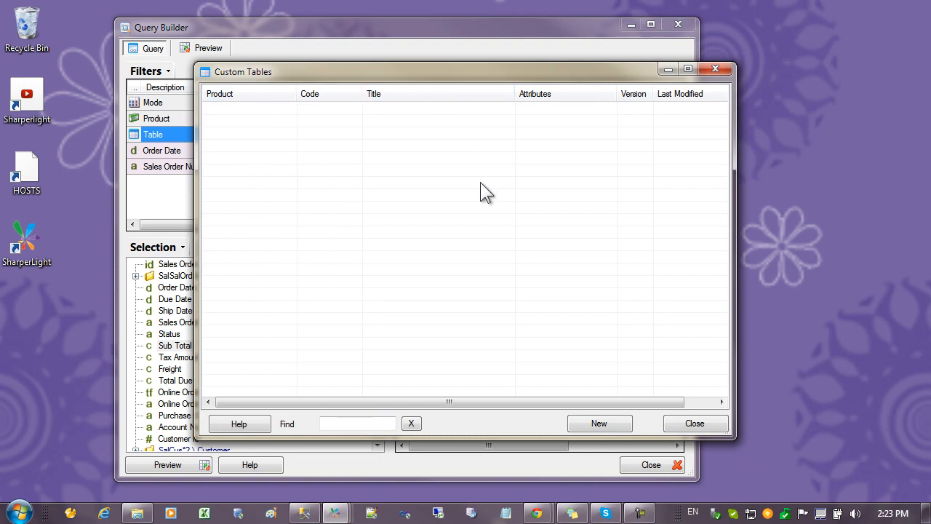
click(592, 424)
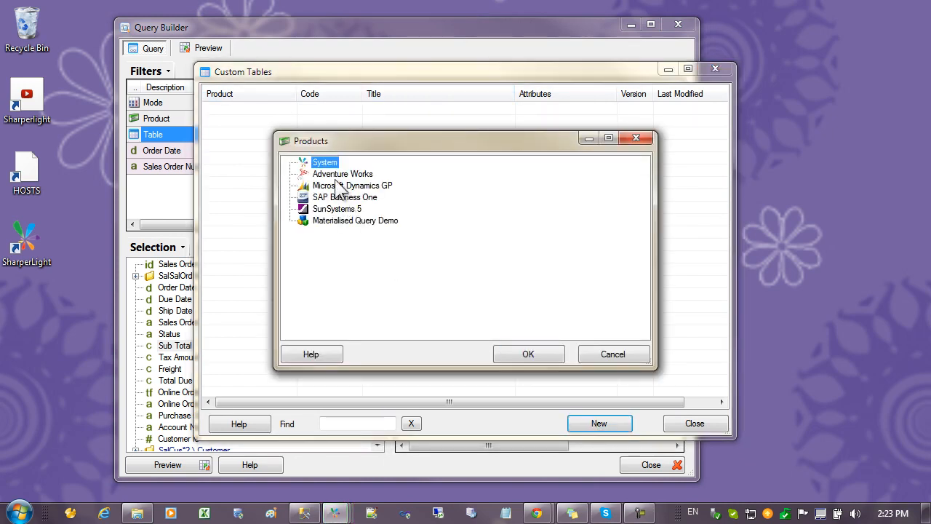
double_click(344, 174)
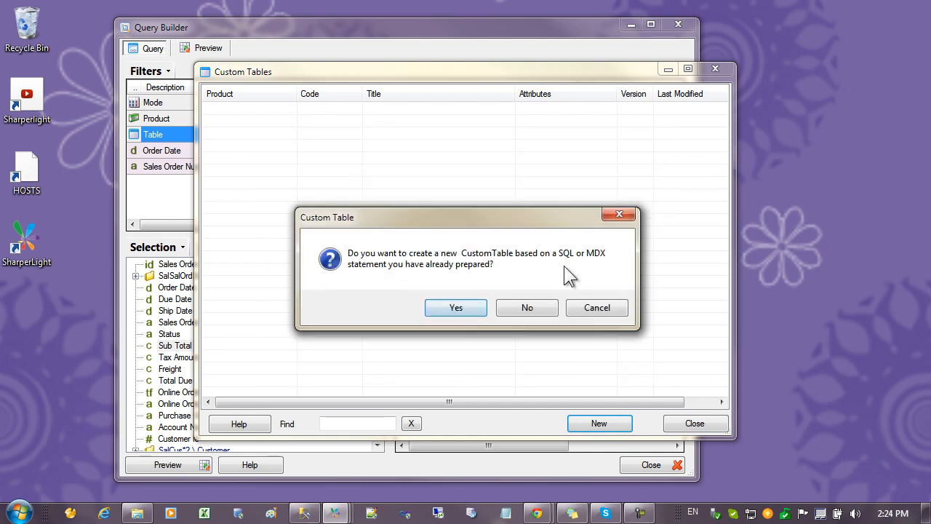
click(451, 308)
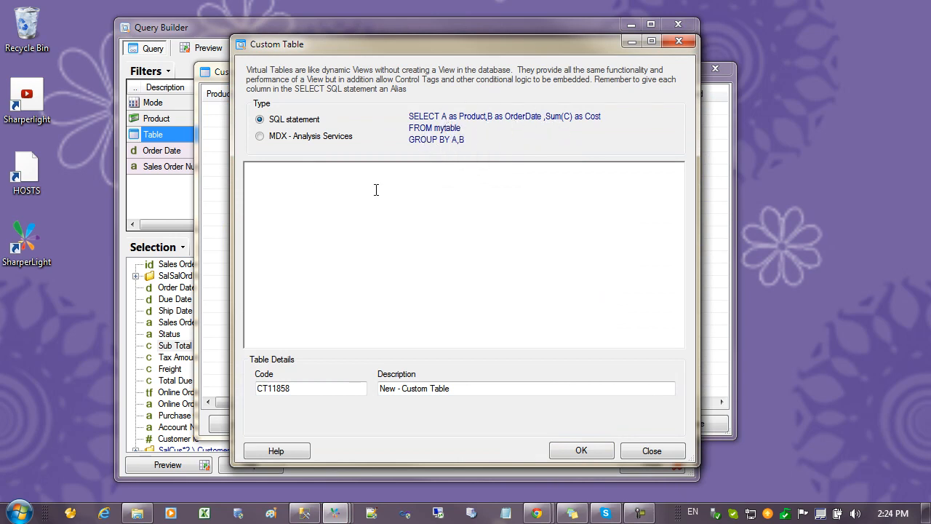
Paste the copied SQL statement into the custom table definition and remove its TOP 20000 line
key(ctrl+v)
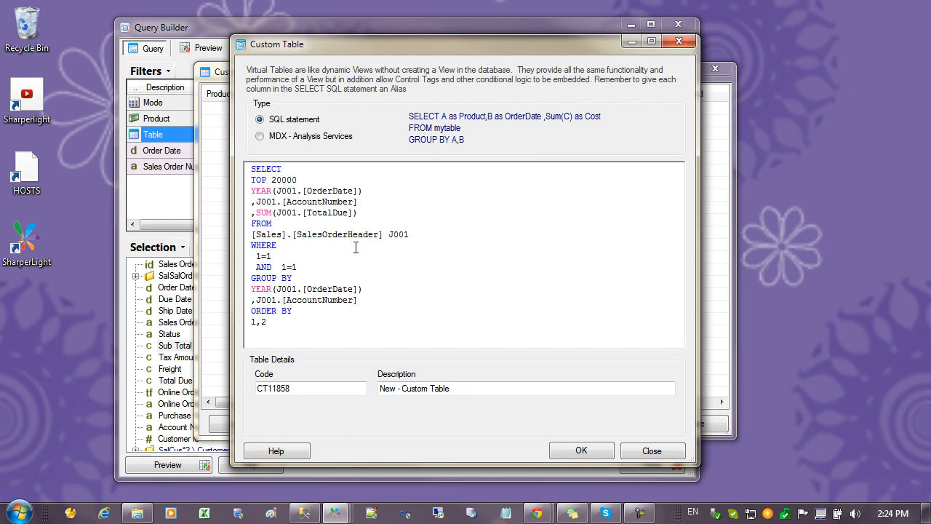
click(310, 179)
key(shift+Home)
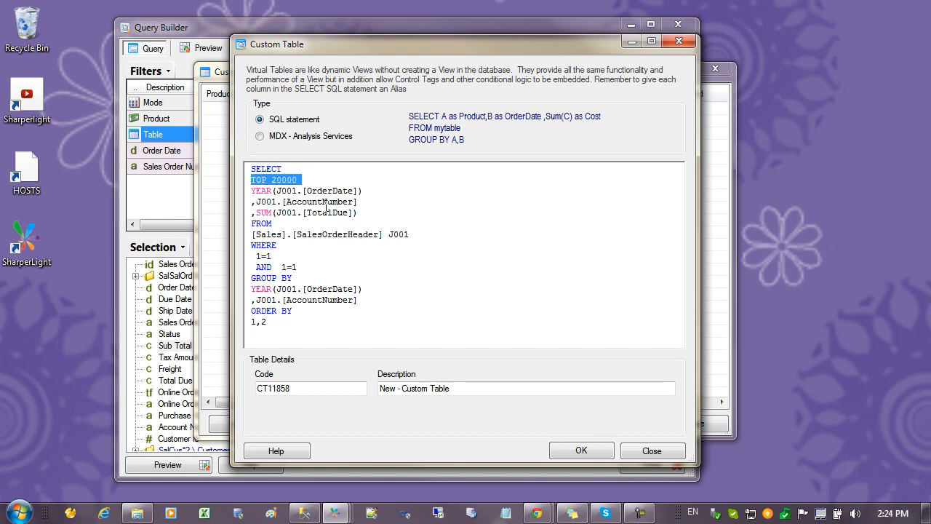
key(Delete)
key(Delete)
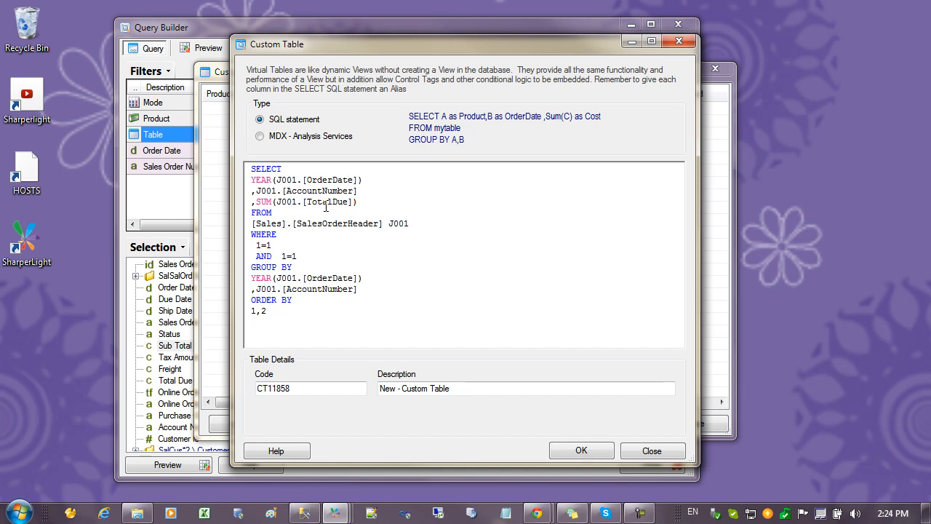
Alias the order date year column as Year and the total due sum as TotalDue, and delete the ORDER BY 1,2 clause
text(as )
text(Year)
text(as)
text( T)
text(otalDu)
text(e)
click(256, 202)
drag(258, 202, 267, 180)
click(355, 202)
drag(272, 311, 241, 302)
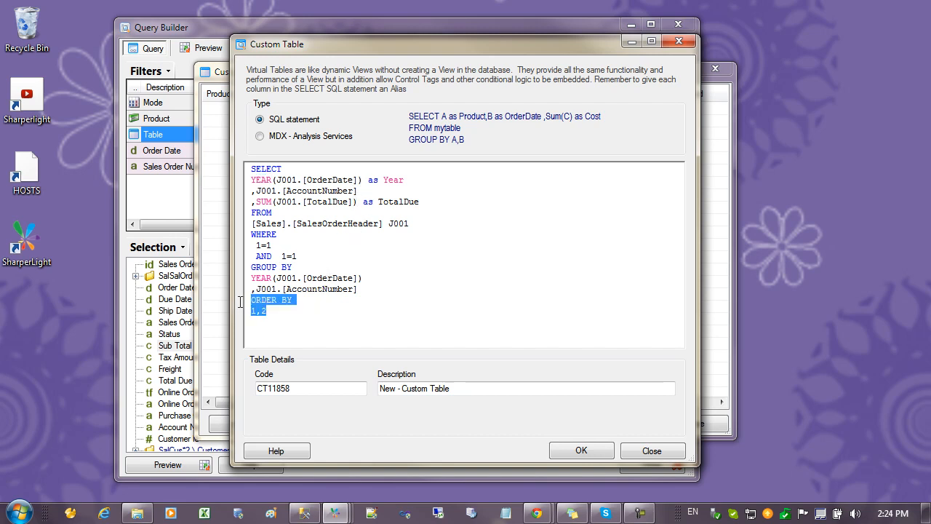
key(Delete)
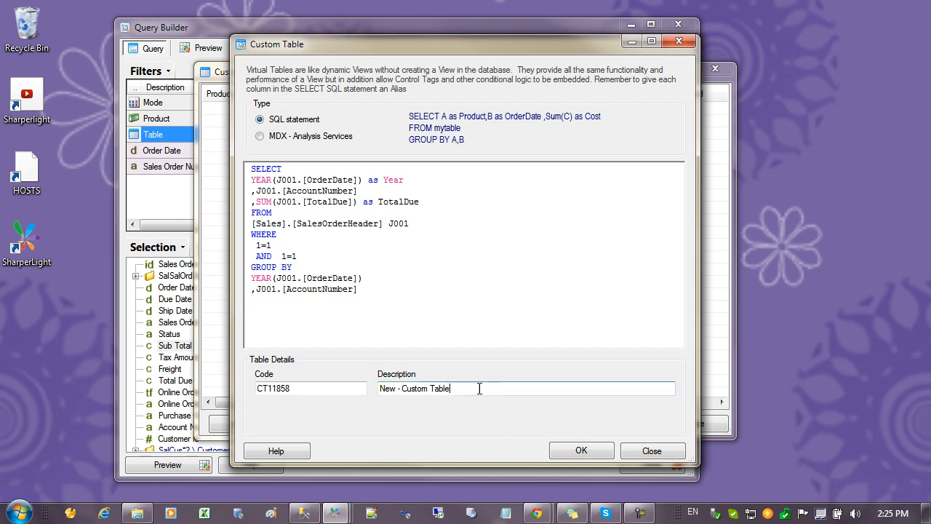
Set the custom table's description to "Summary of Sales" and accept the SQL definition
drag(480, 388, 347, 391)
text(S)
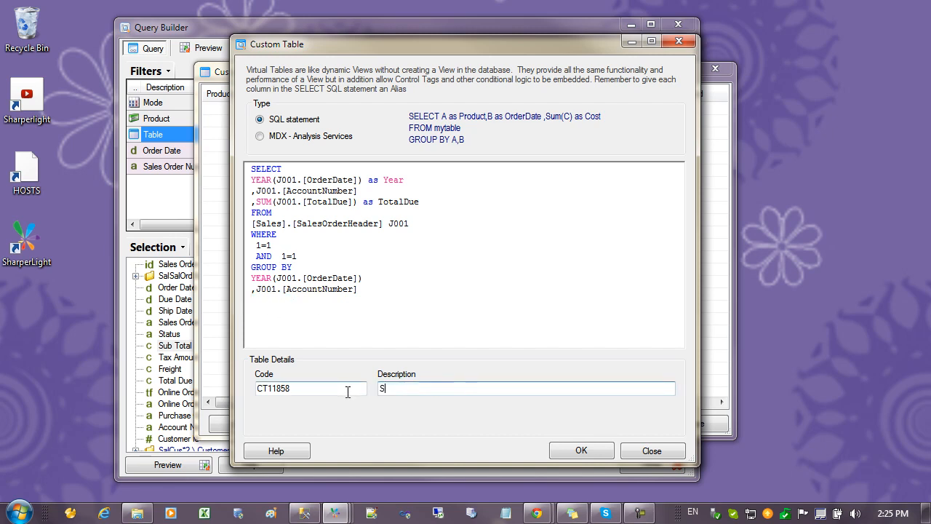
text(ummary of Sales)
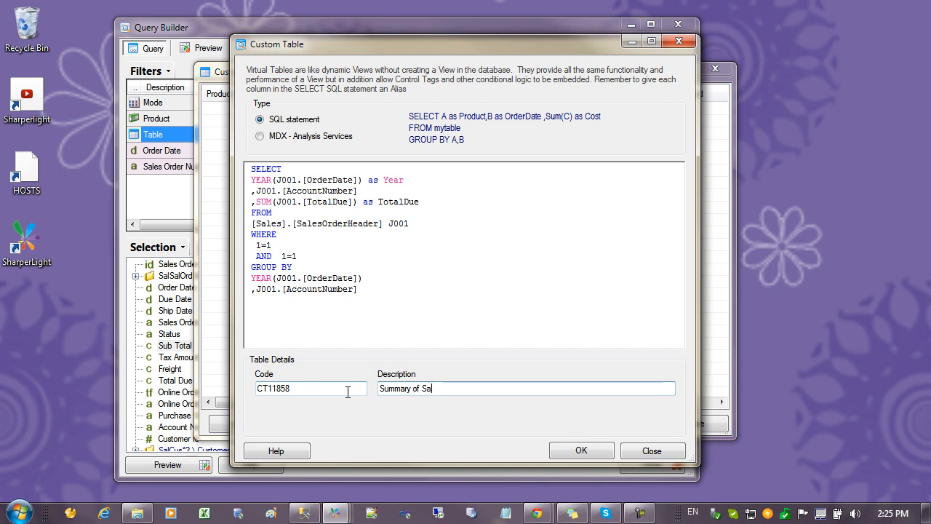
click(299, 388)
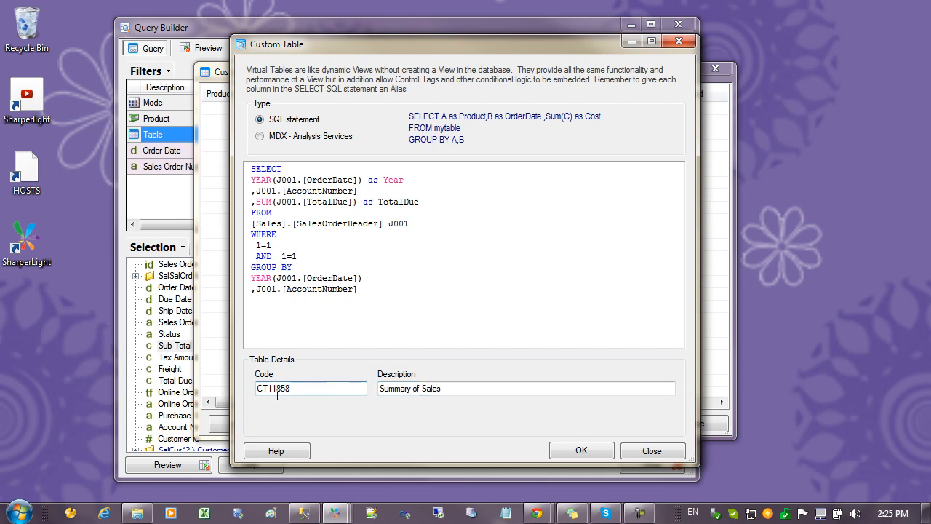
click(575, 448)
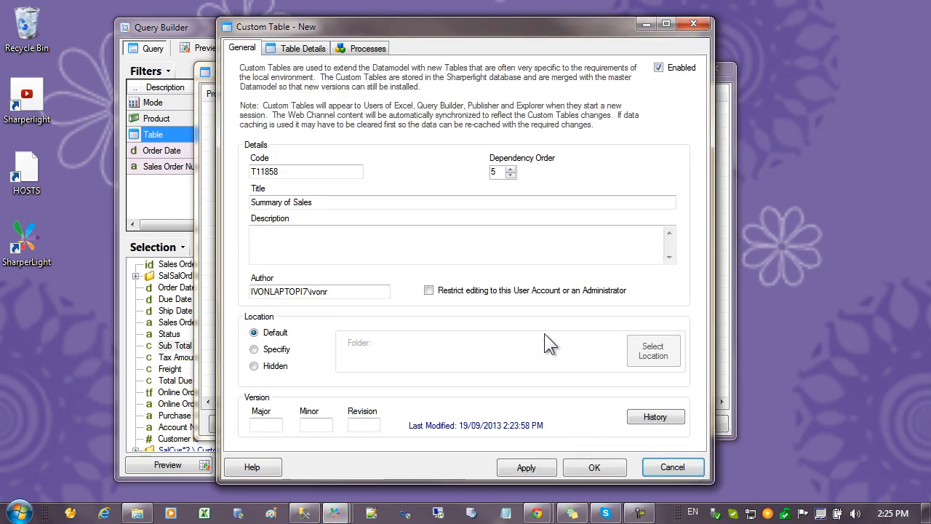
Save the new custom table with its default general settings and close the custom tables list
click(316, 245)
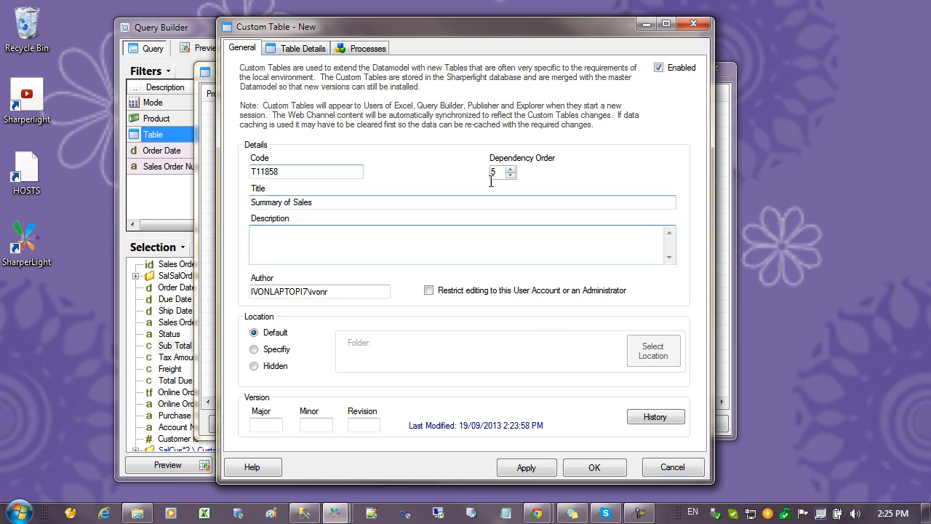
click(596, 468)
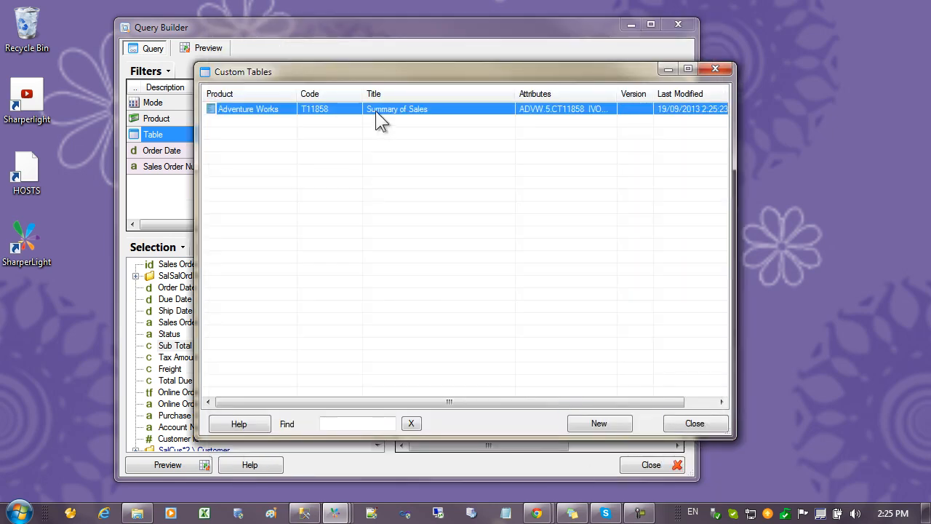
click(696, 423)
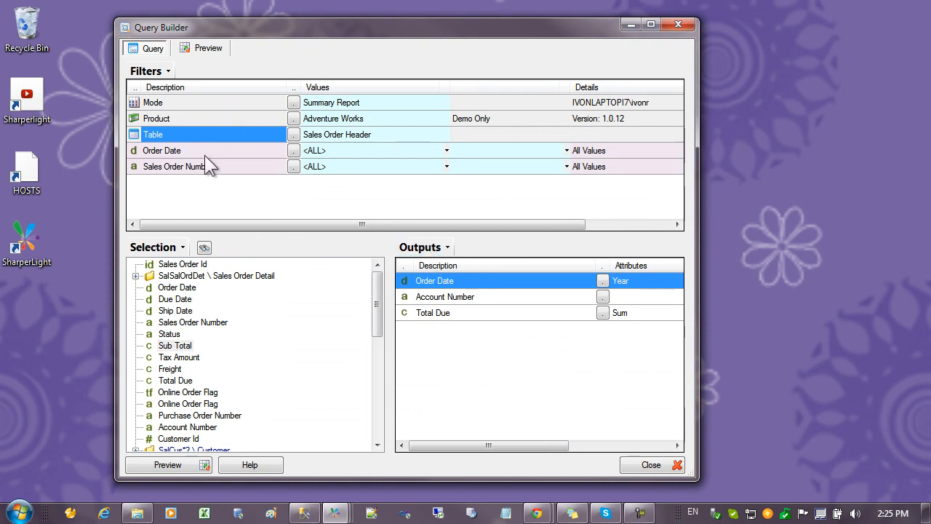
Change the query's table to Summary of Sales from the Custom Tables folder
click(205, 155)
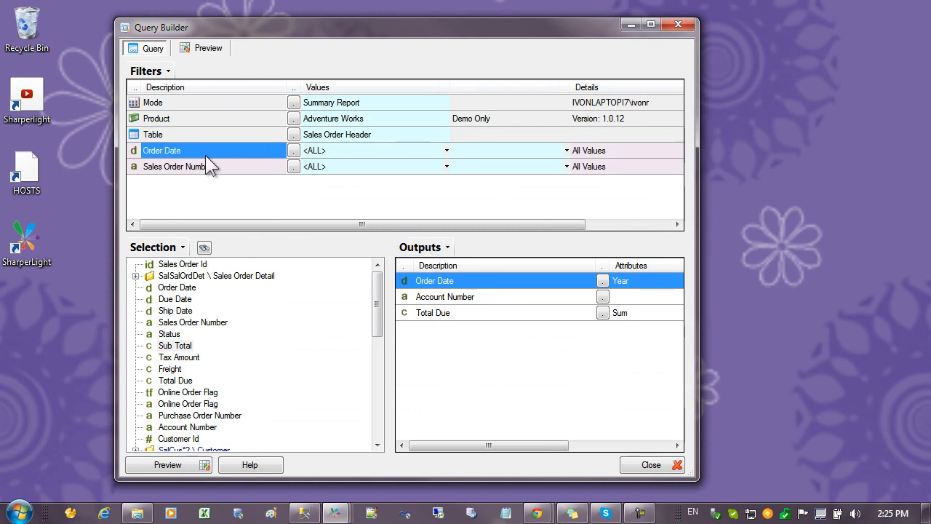
click(293, 134)
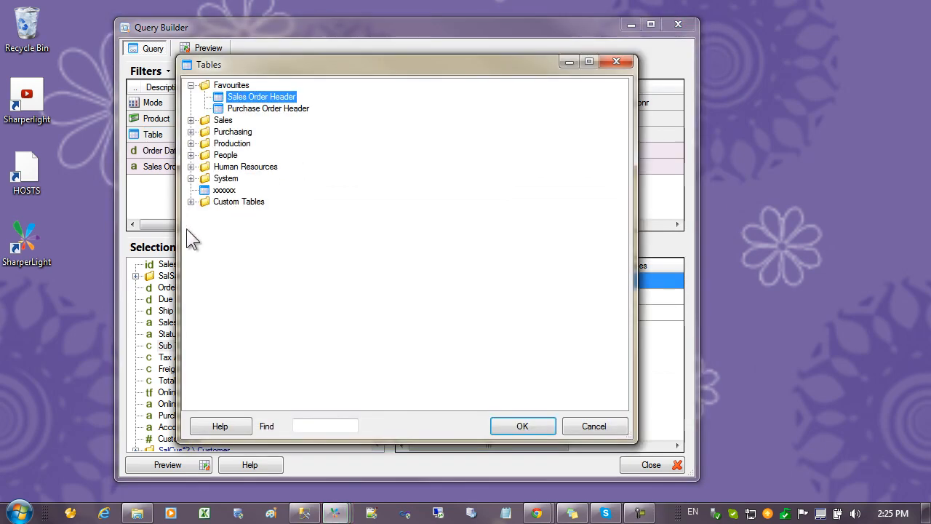
click(191, 202)
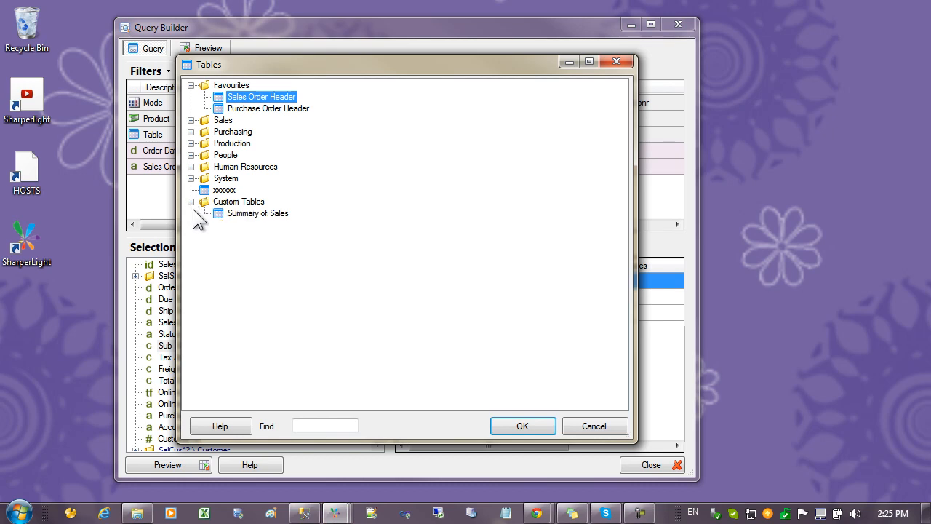
double_click(257, 213)
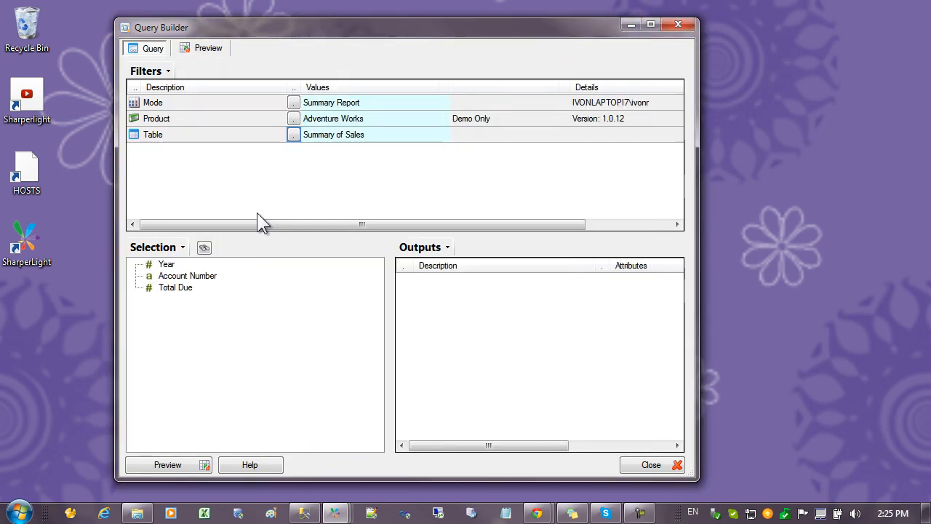
Output all fields of the Summary of Sales table: Year, Account Number and Total Due
click(162, 264)
click(176, 287)
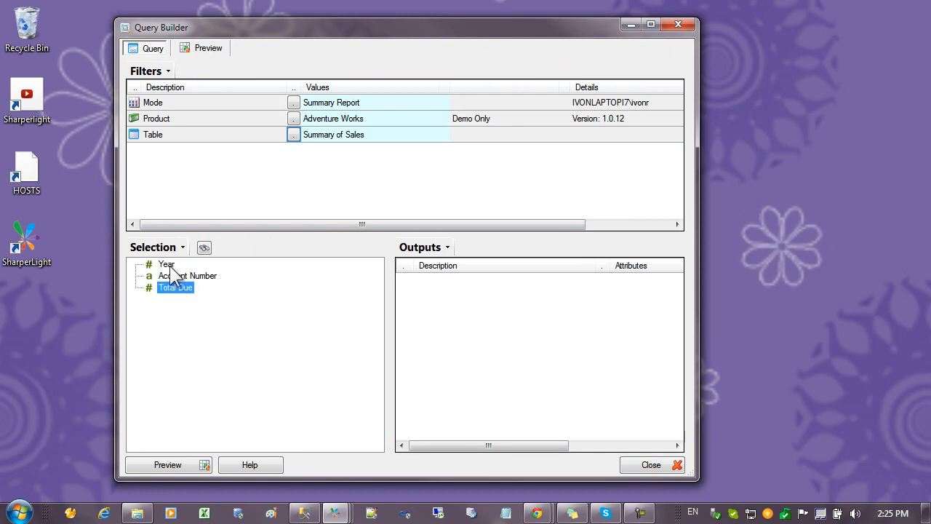
click(169, 265)
right_click(172, 267)
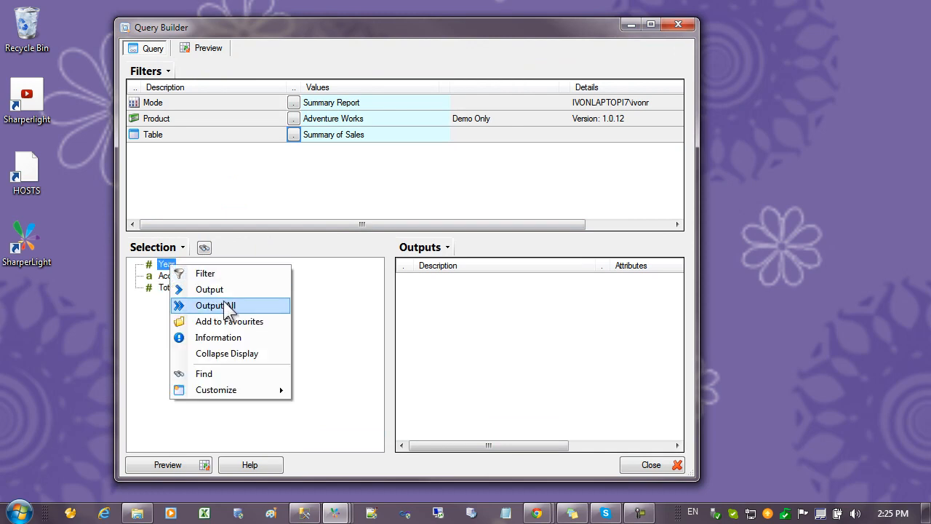
click(228, 305)
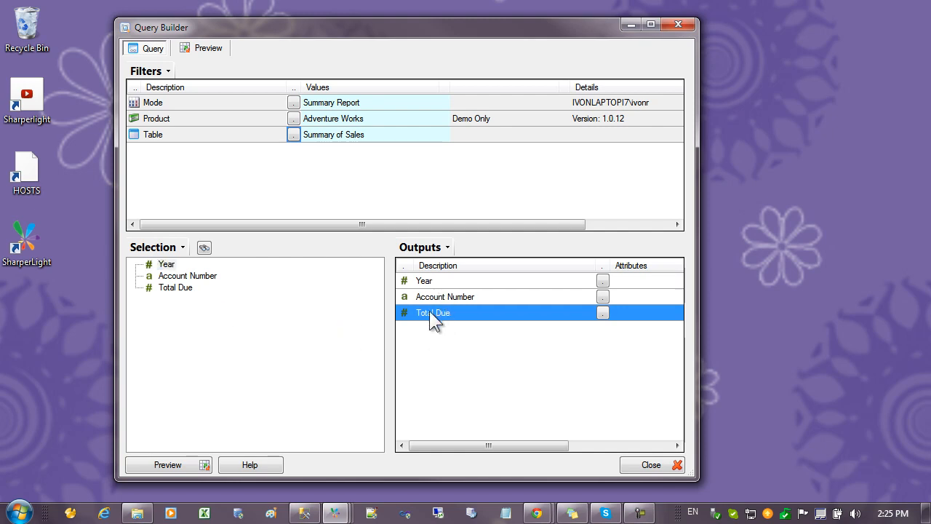
Aggregate the Total Due output with Sum and preview the query results
double_click(430, 314)
click(338, 100)
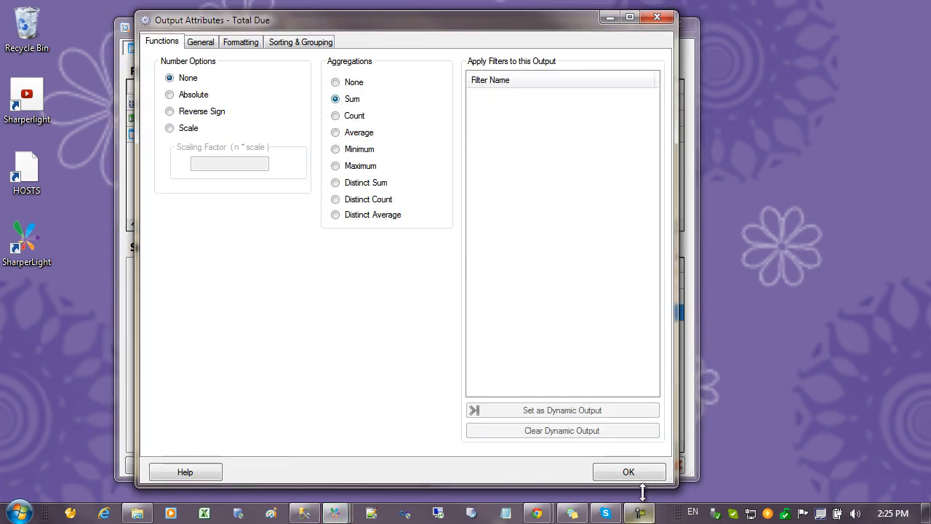
click(628, 471)
click(167, 464)
click(289, 190)
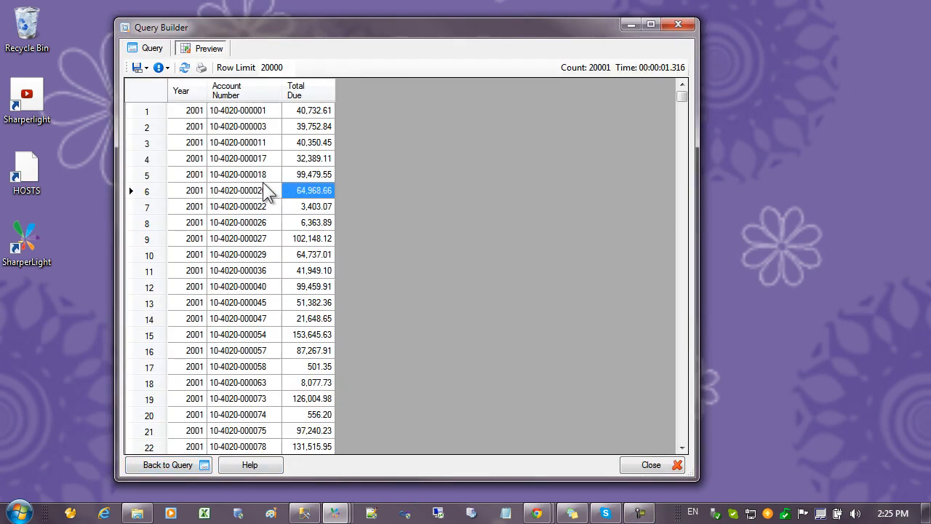
Return to the query definition and change its product to SAP Business One
click(152, 49)
click(293, 118)
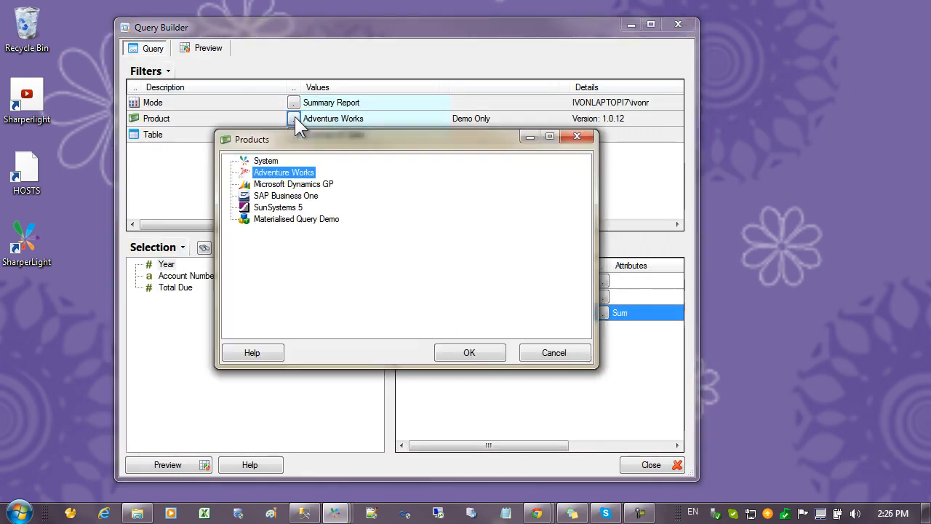
double_click(292, 195)
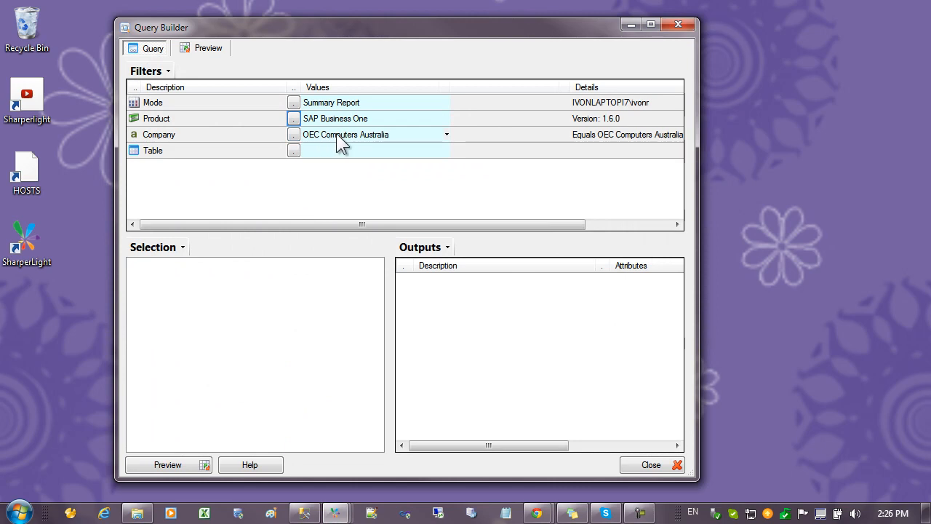
Look up the companies available for the Company filter without changing the selection
click(323, 135)
click(294, 134)
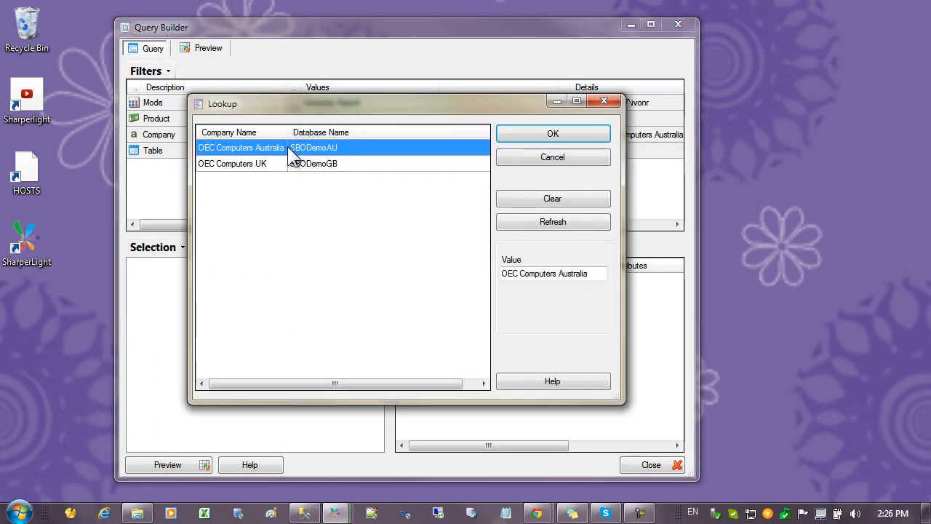
click(514, 157)
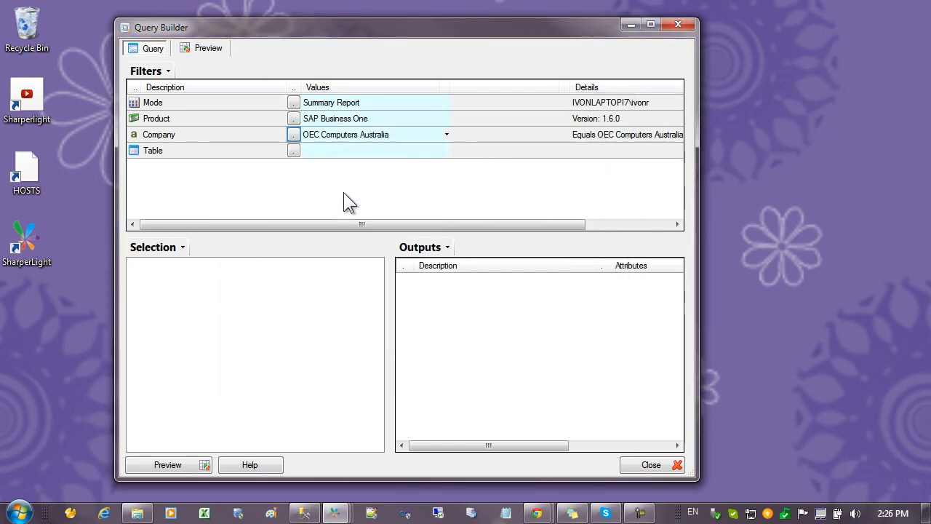
Switch to SQL Server Management Studio and examine the select statement's OCRD source table and CardType condition
click(305, 512)
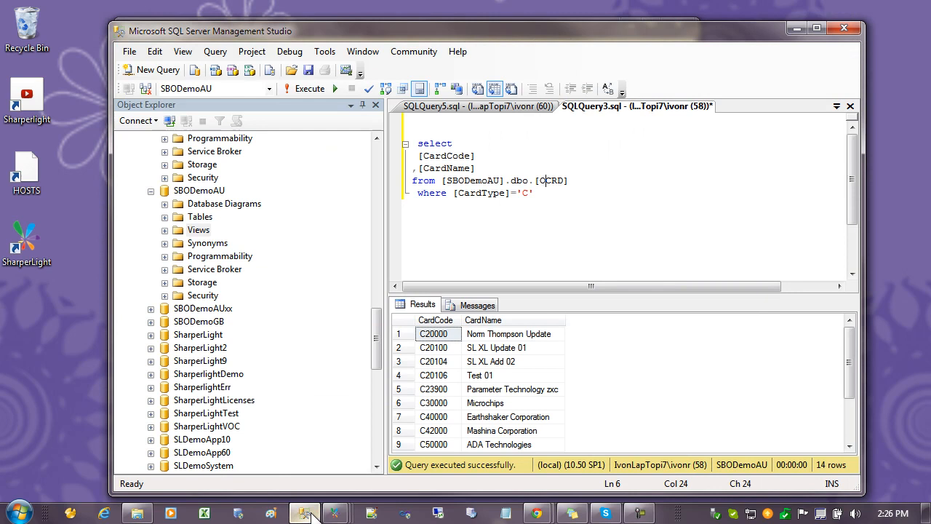
click(445, 216)
click(546, 193)
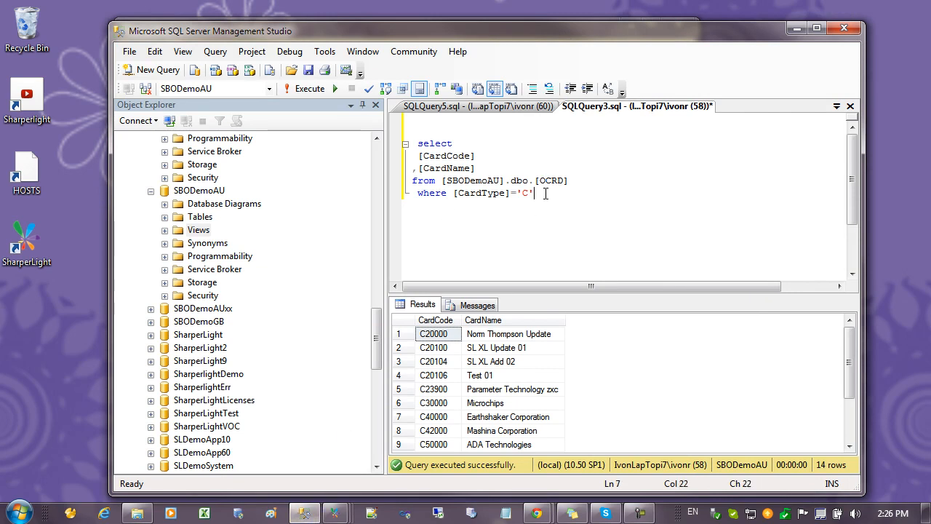
drag(538, 180, 560, 181)
click(534, 194)
drag(534, 194, 455, 193)
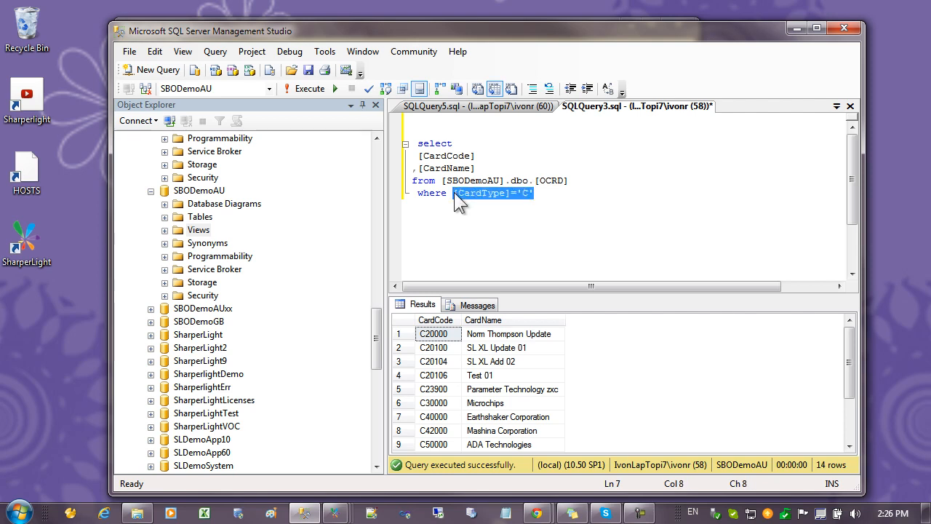
click(538, 195)
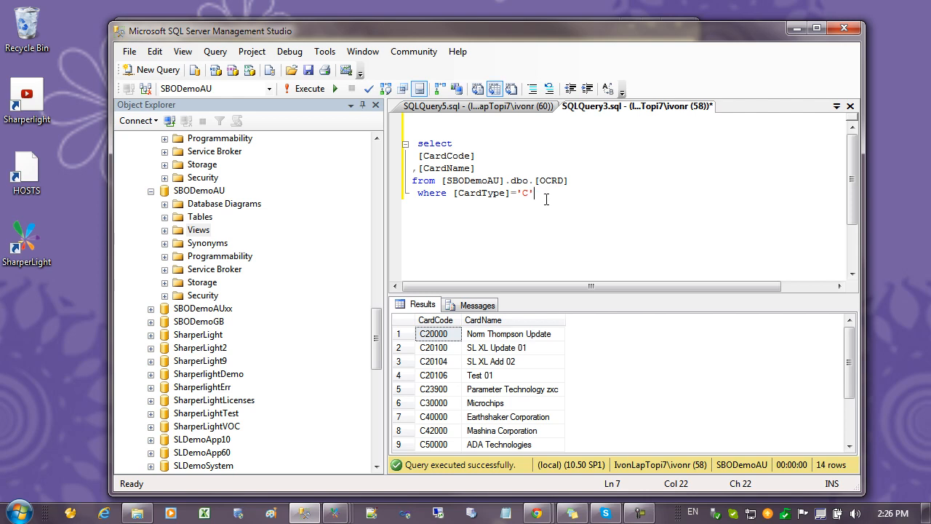
Copy the whole CardCode and CardName select statement and return to Query Builder
key(shift+Up)
key(shift+Up)
key(shift+Up)
key(shift+Up)
key(shift+Up)
key(ctrl+c)
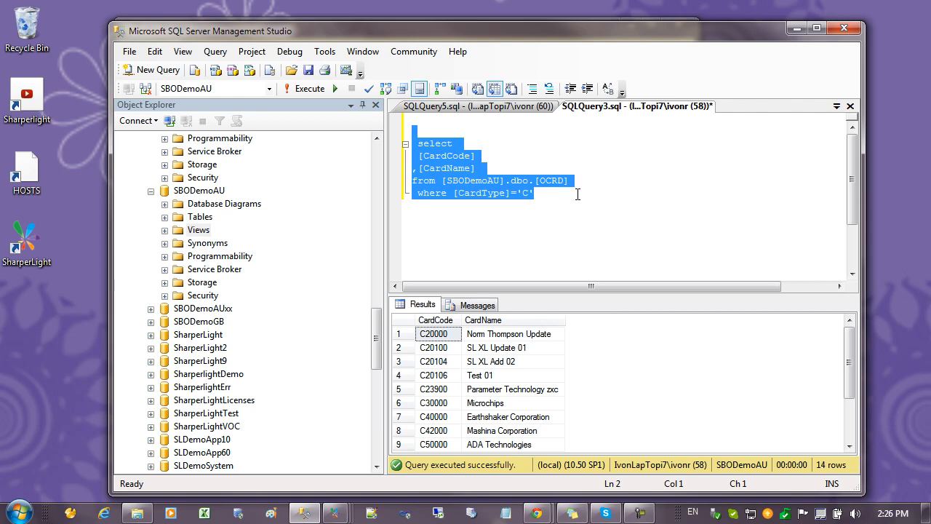
click(796, 28)
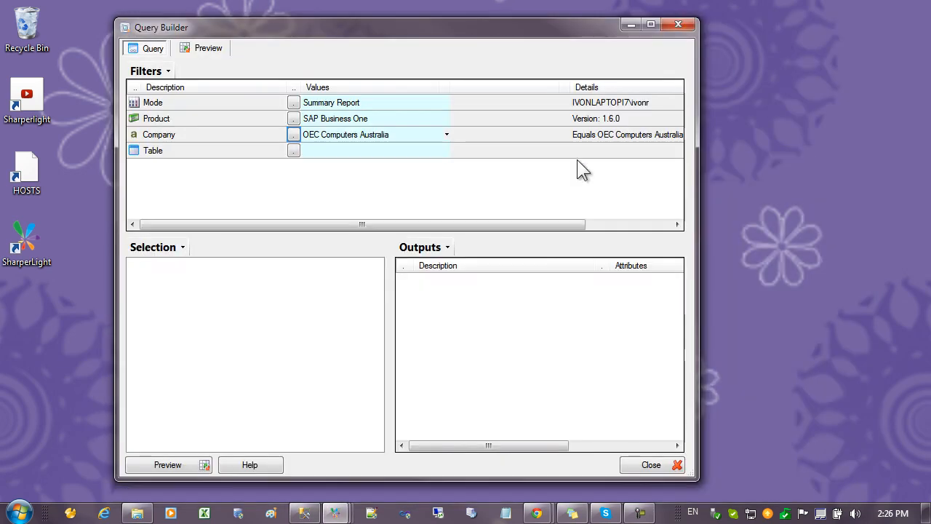
Create a new custom table and paste the copied CardCode and CardName select statement as its SQL definition
right_click(244, 151)
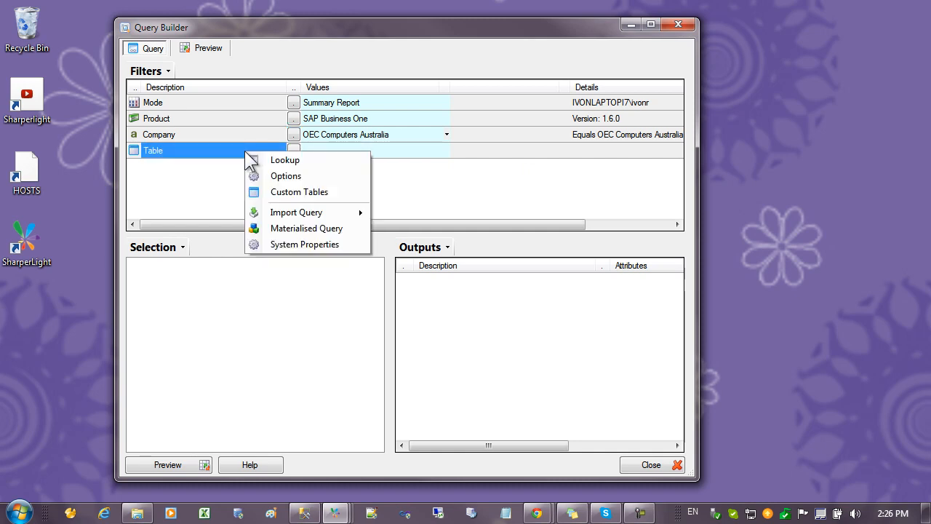
click(302, 192)
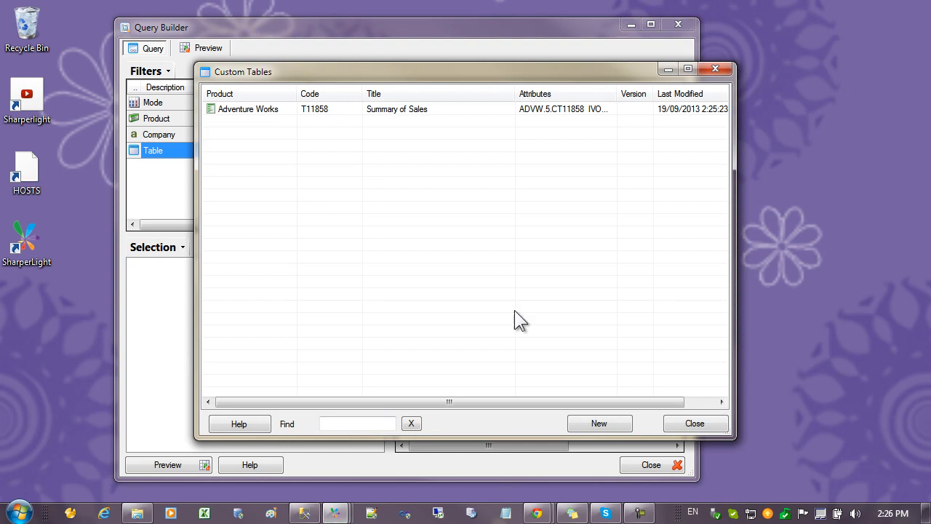
click(601, 421)
double_click(340, 200)
click(459, 308)
click(306, 193)
key(ctrl+v)
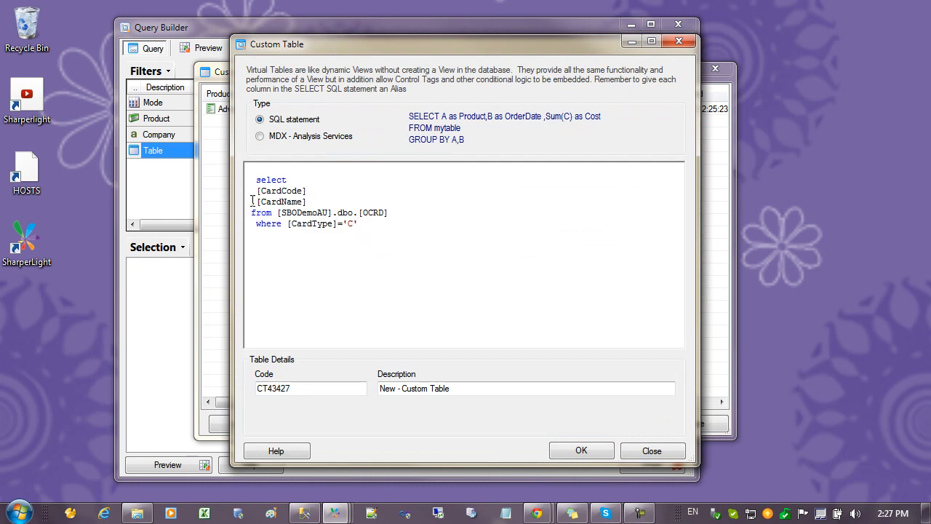
Set the custom table's description to "Customers" and save it with default general settings, closing the custom tables list
drag(447, 384, 346, 391)
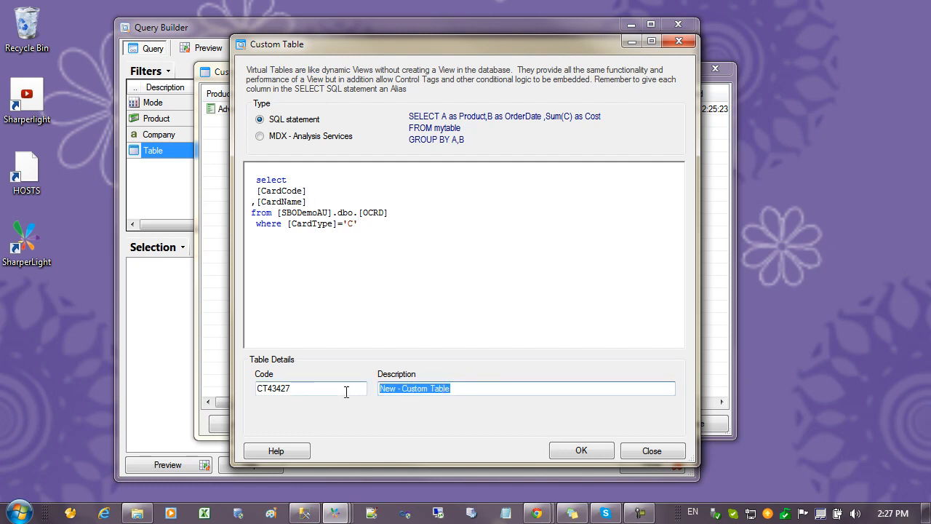
text(Customer)
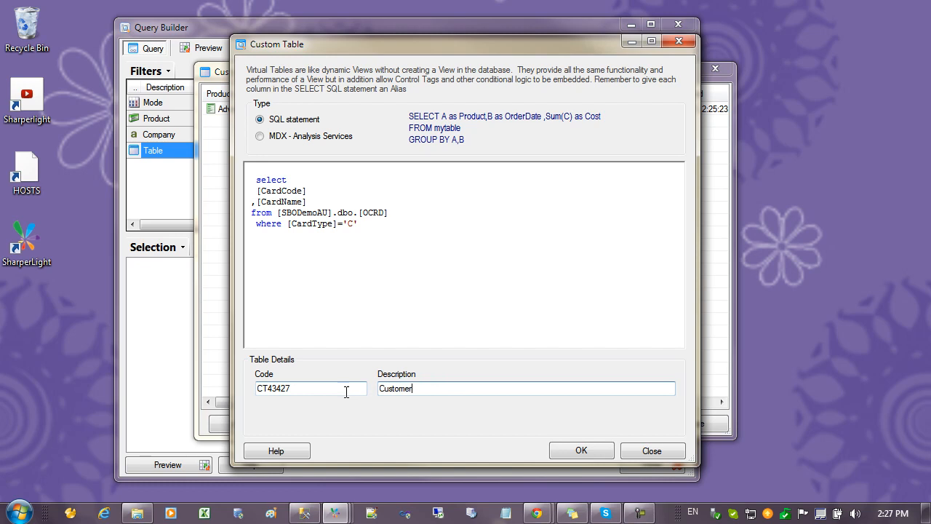
text(s)
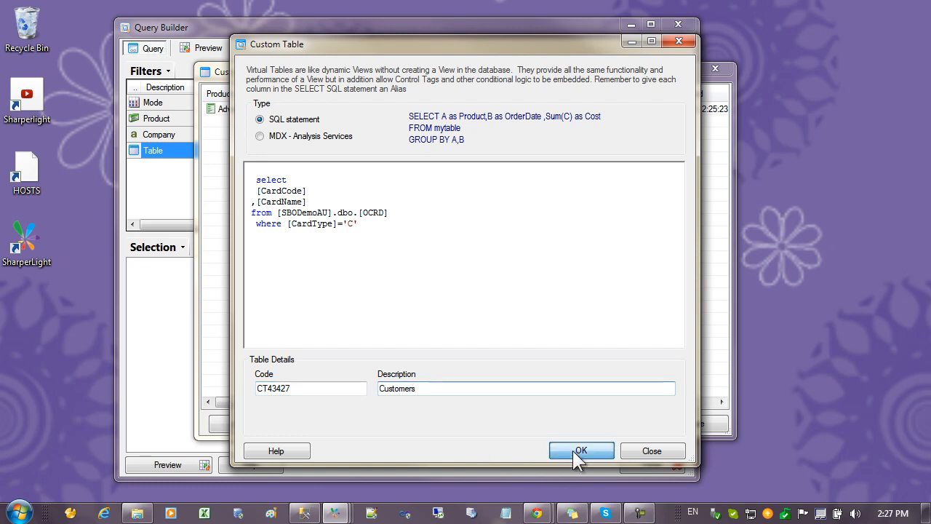
click(574, 450)
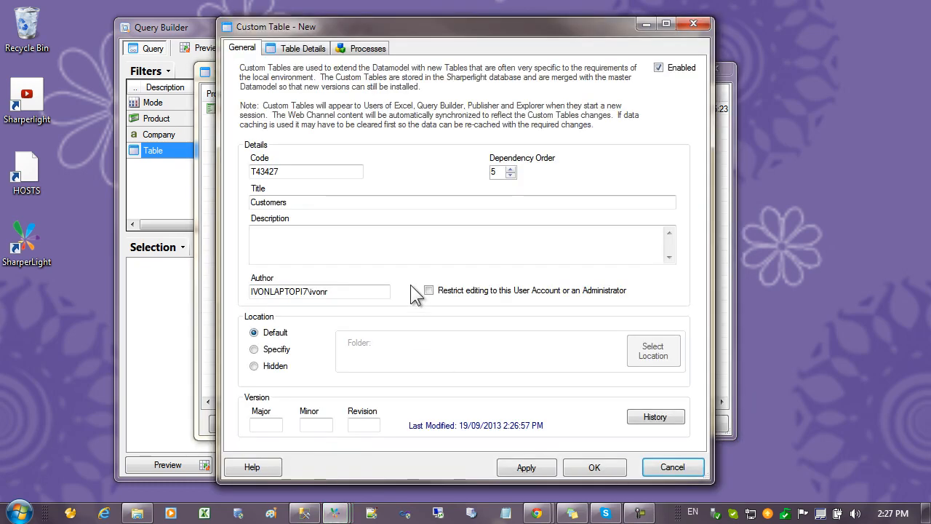
click(601, 466)
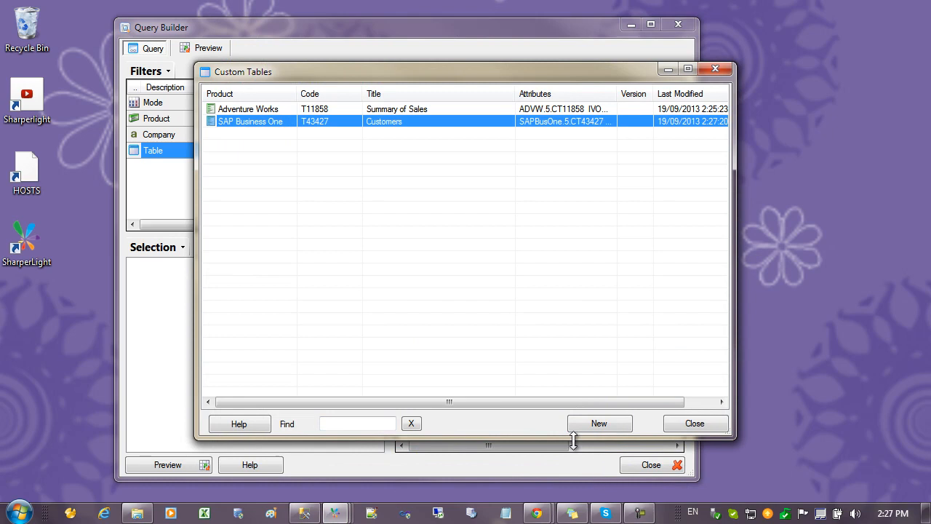
click(677, 421)
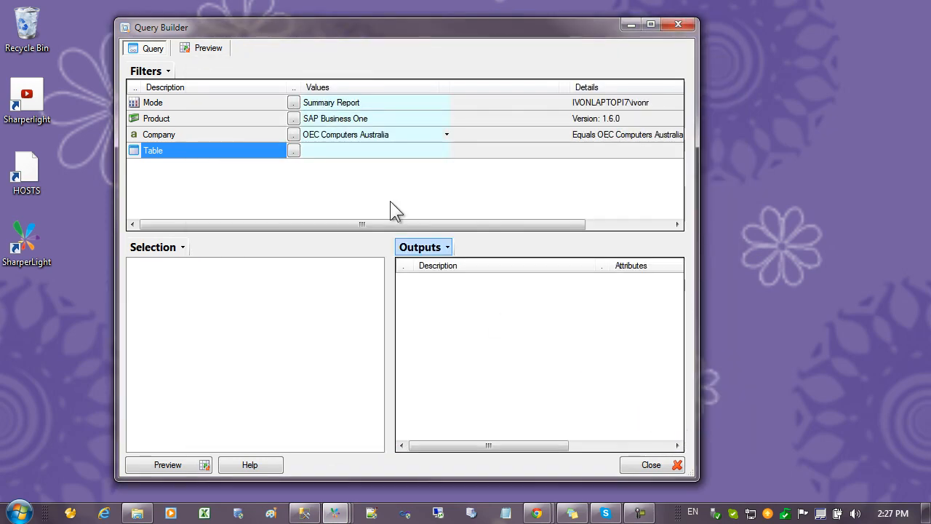
Set the query's table to Customers from the Custom Tables folder
click(293, 150)
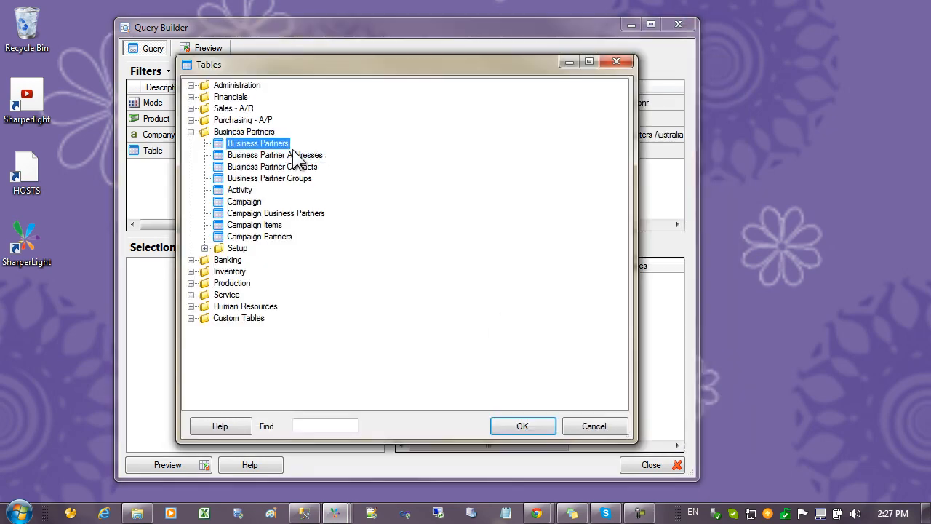
click(190, 318)
double_click(246, 329)
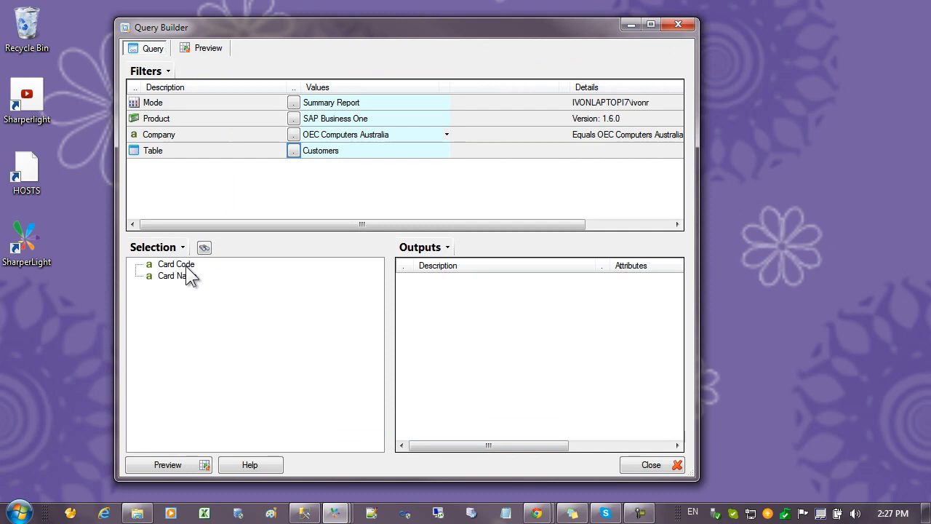
click(187, 266)
Change the query's table to Business Partners and view the lookup values of its Code filter
click(293, 152)
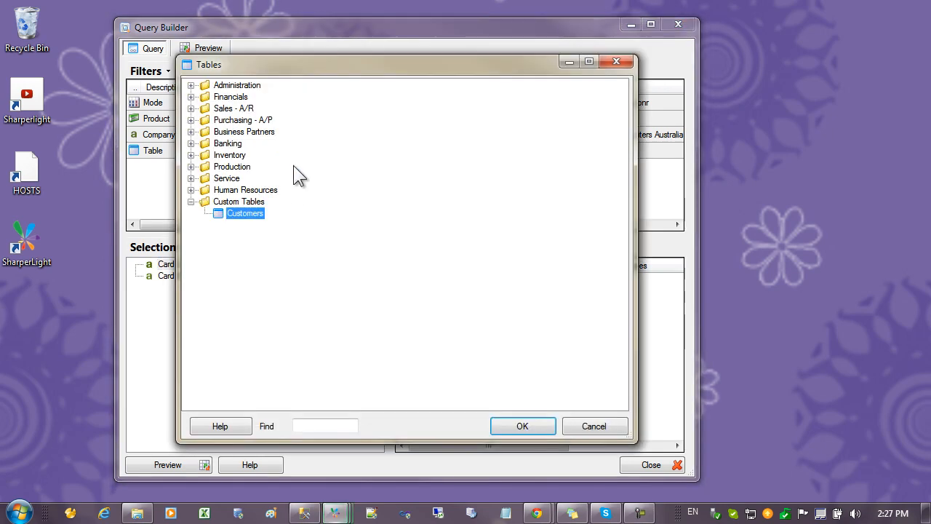
click(192, 131)
double_click(250, 143)
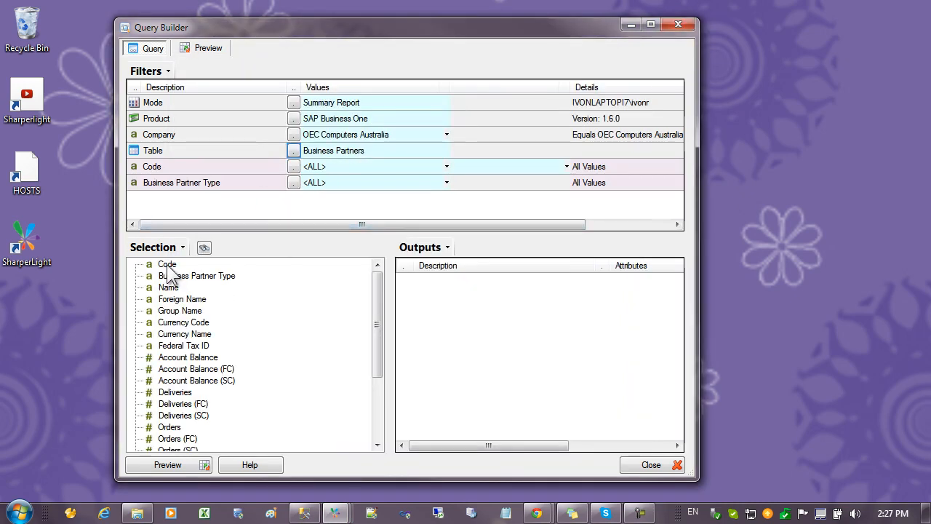
click(293, 167)
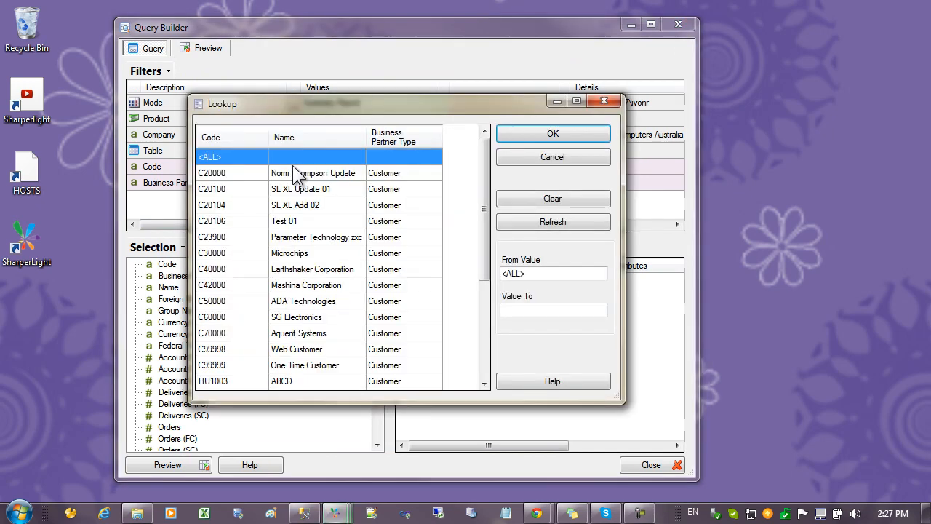
click(552, 158)
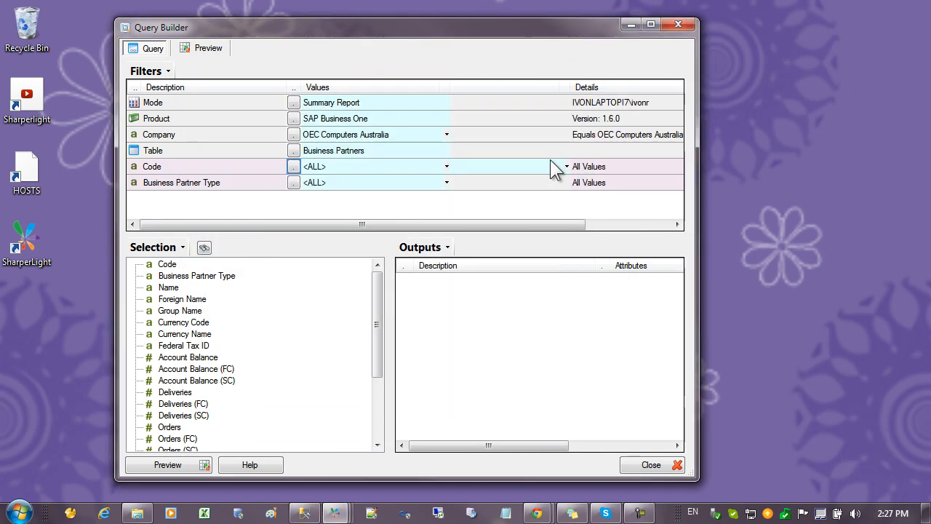
Open the Customers custom table from the custom tables list and show its table details
right_click(212, 149)
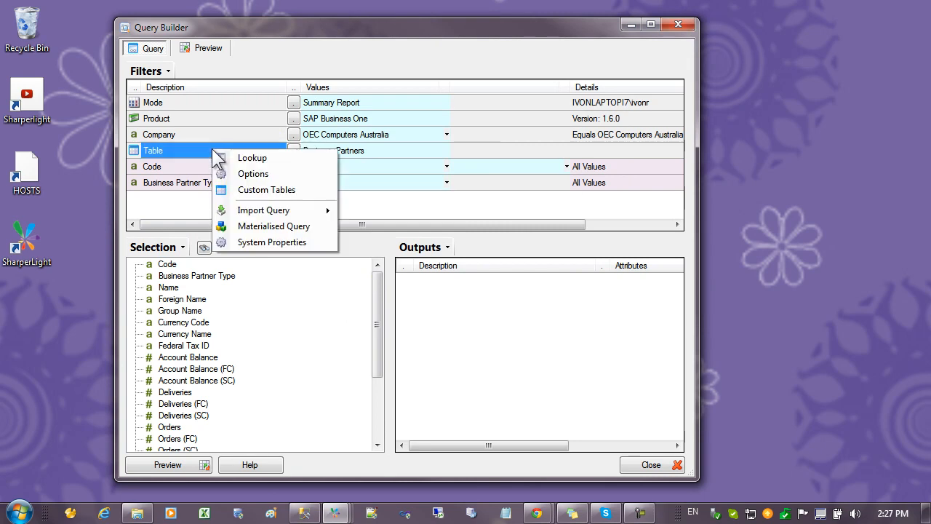
click(266, 191)
click(397, 121)
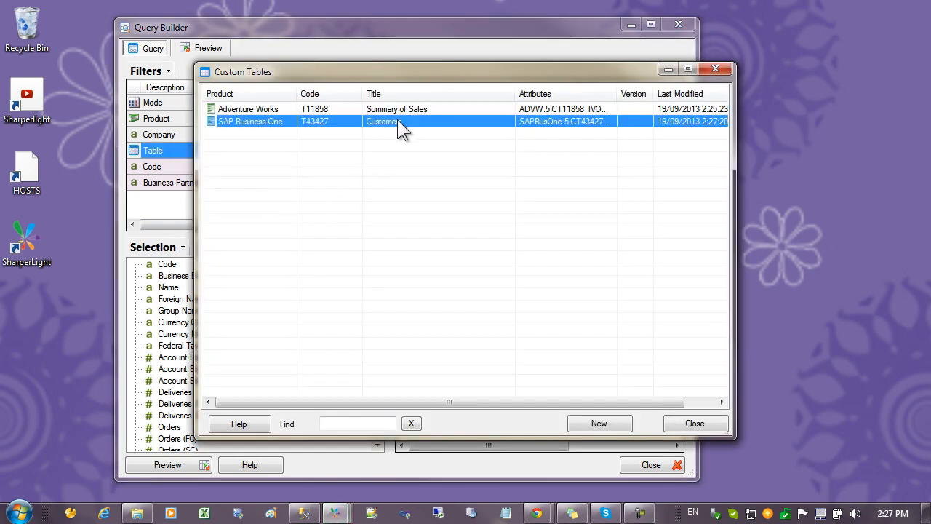
double_click(397, 121)
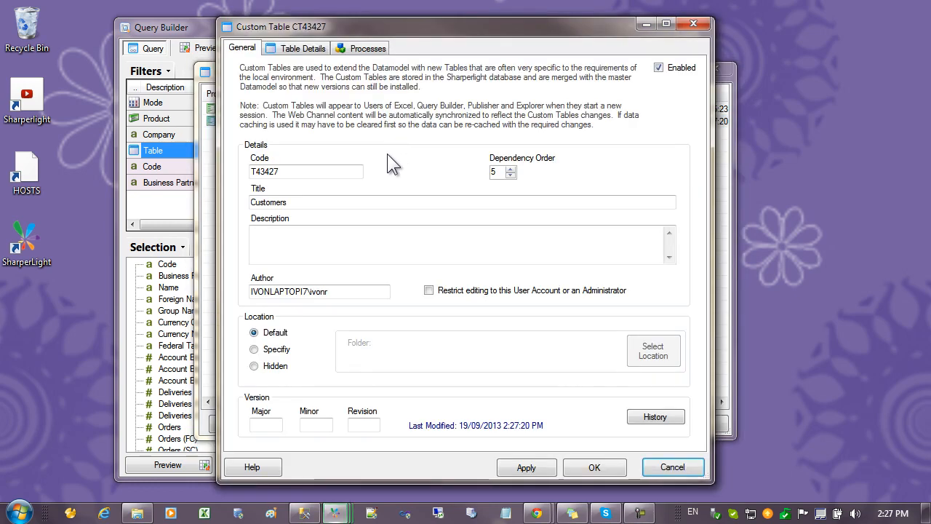
click(306, 49)
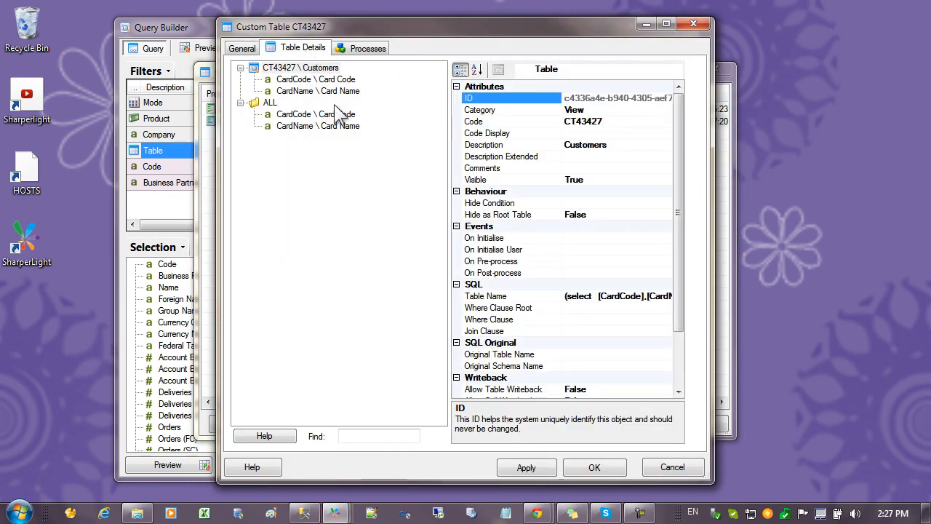
Start a new join on the CardCode field of the Customers table, choosing Business Partners (BP) as the table to join
click(332, 81)
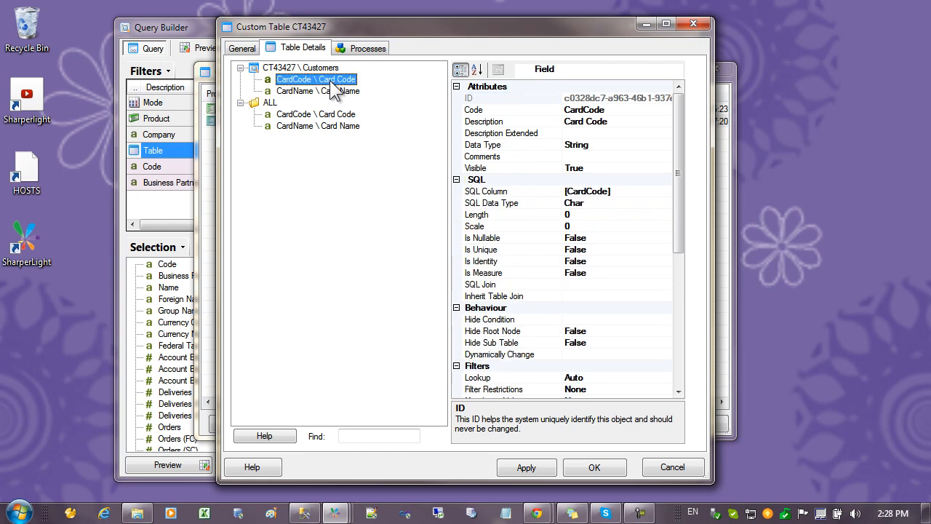
right_click(331, 84)
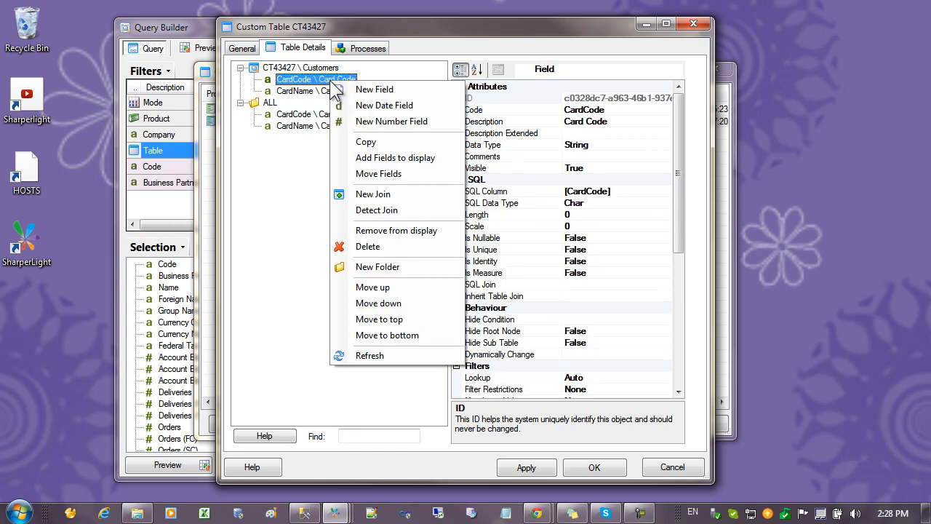
click(372, 194)
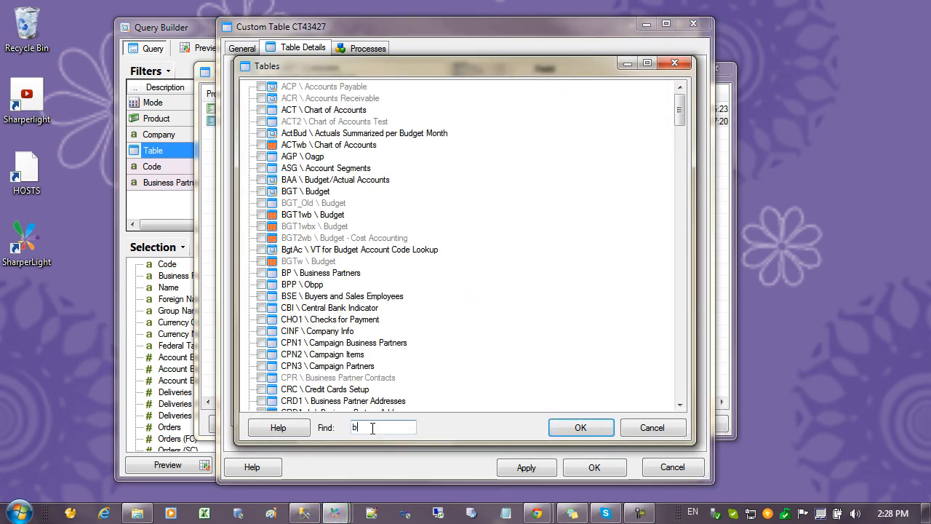
text(bus)
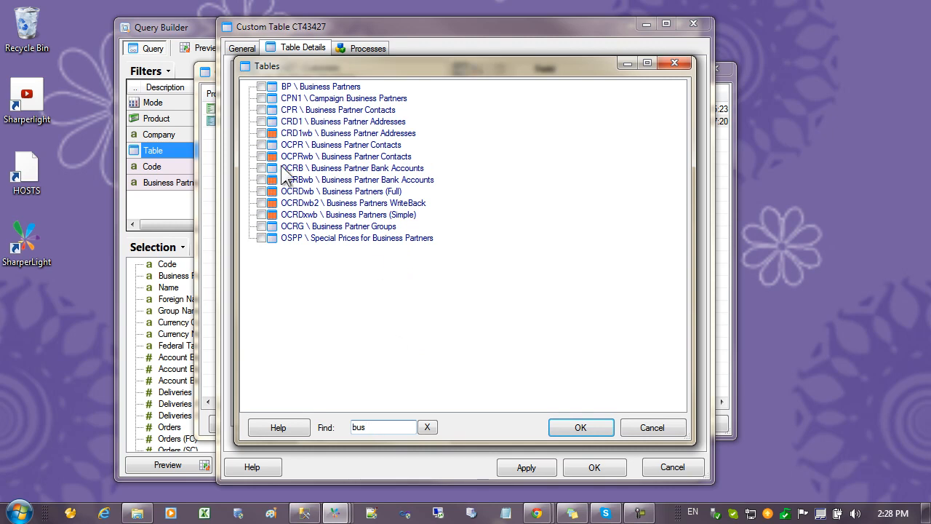
click(262, 88)
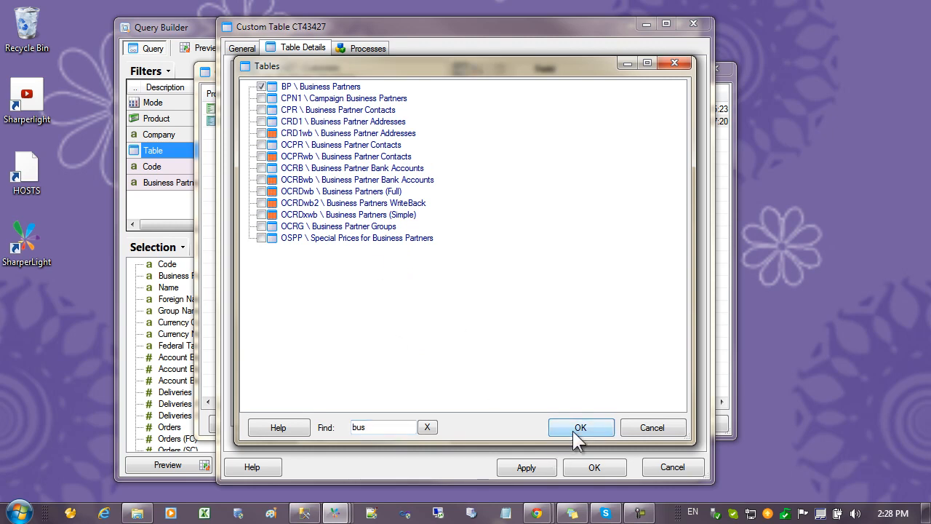
click(579, 428)
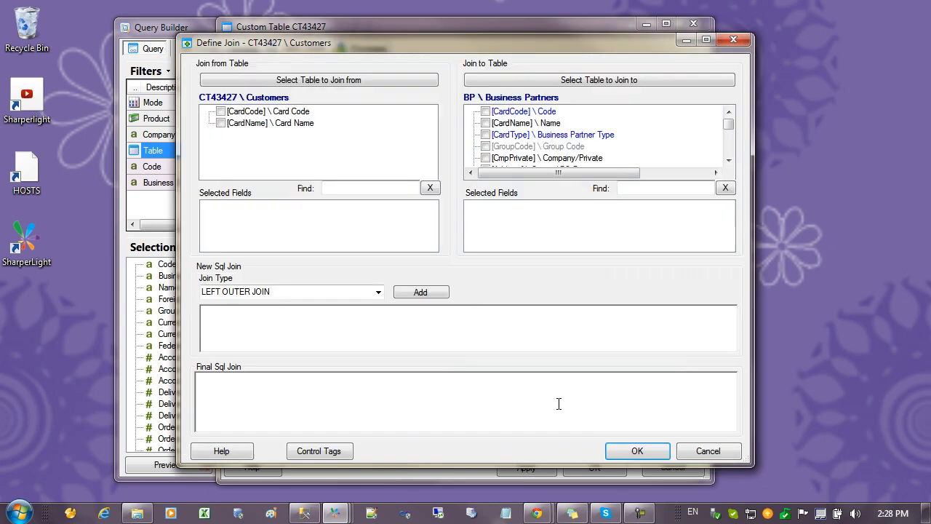
Define a left outer join matching CardCode in both tables, then save the custom table and close the custom tables list
click(221, 111)
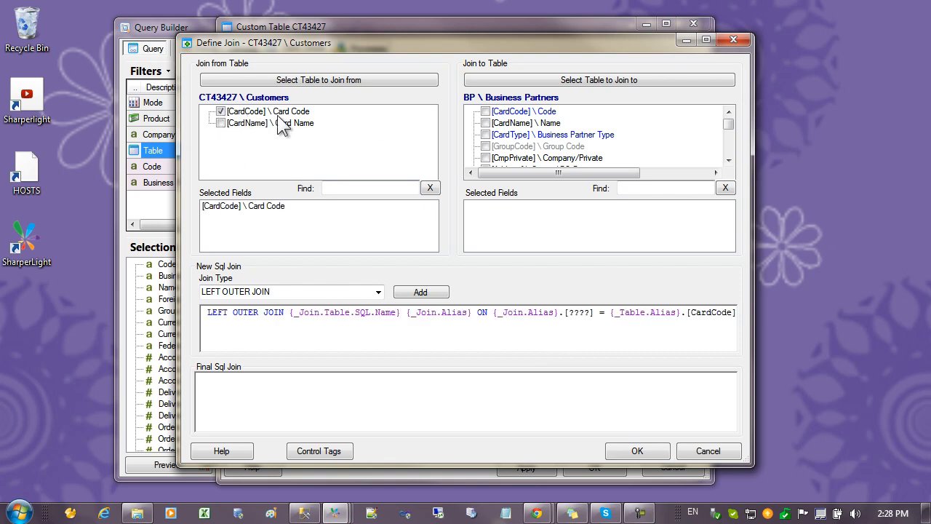
click(485, 111)
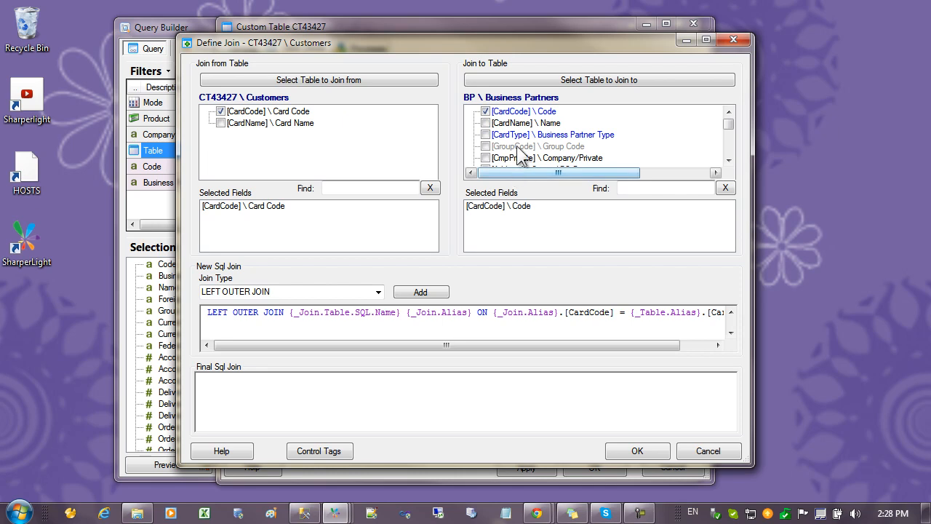
click(642, 449)
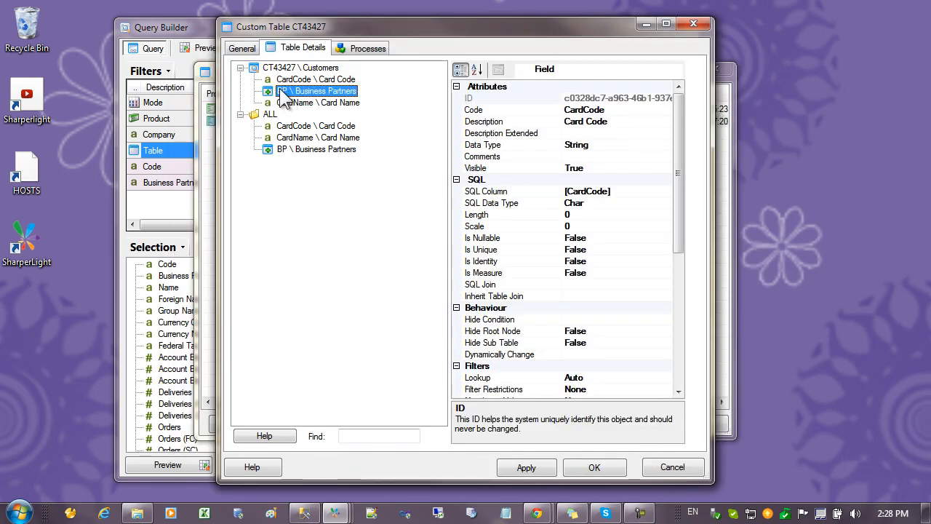
click(590, 458)
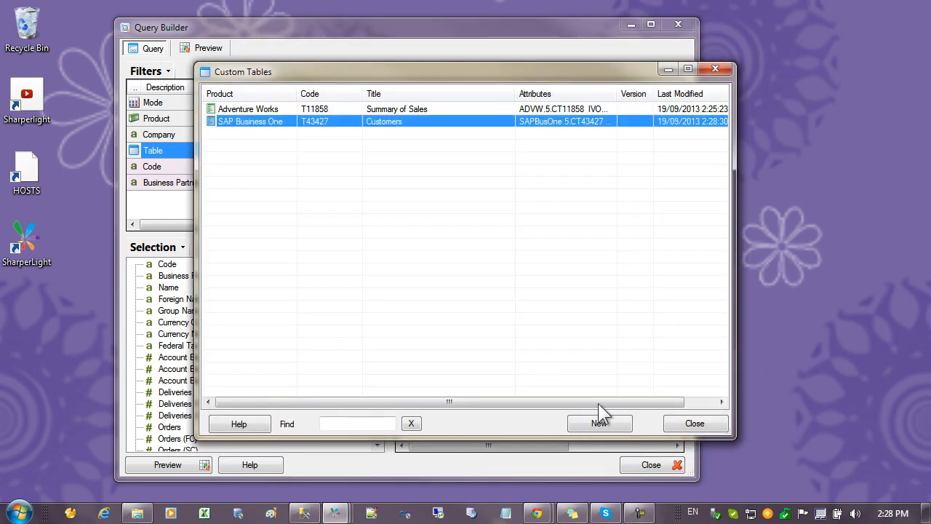
click(679, 423)
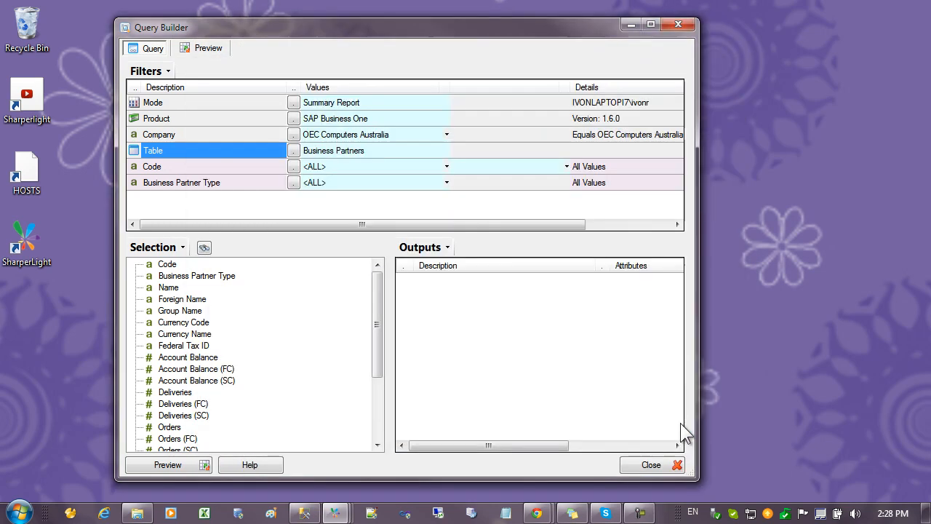
Switch the query's table from Business Partners to the Customers custom table
click(293, 150)
click(191, 318)
double_click(242, 331)
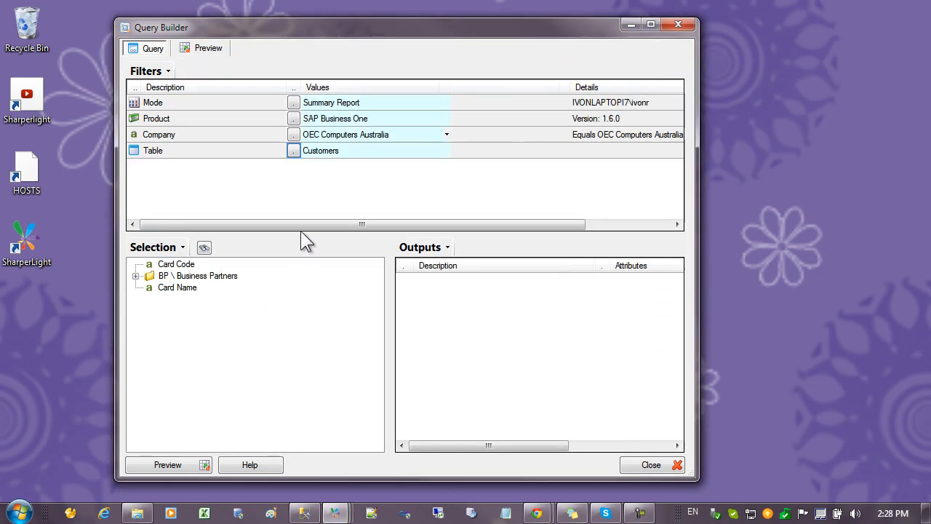
Add Card Code, Card Name and the joined Business Partners table's Business Partner Type to the query outputs
click(174, 266)
double_click(174, 265)
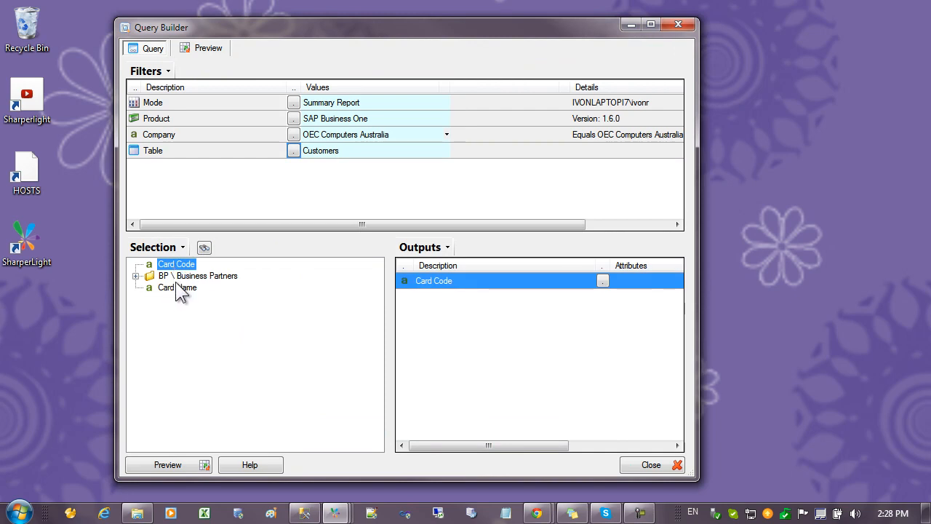
double_click(177, 288)
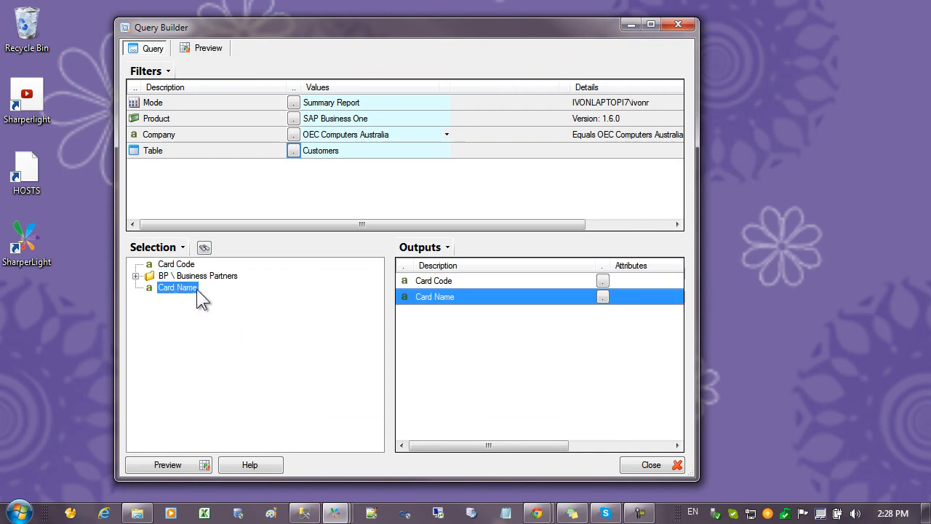
click(135, 276)
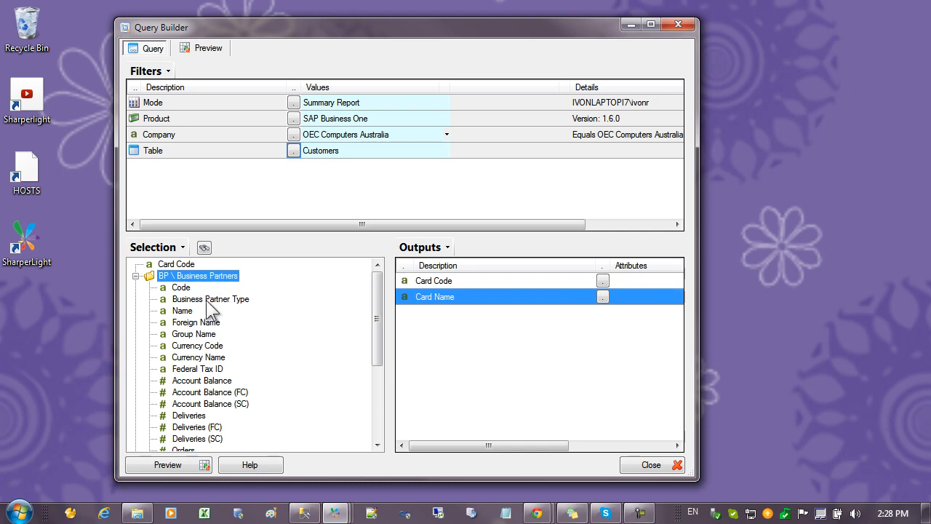
drag(205, 300, 470, 328)
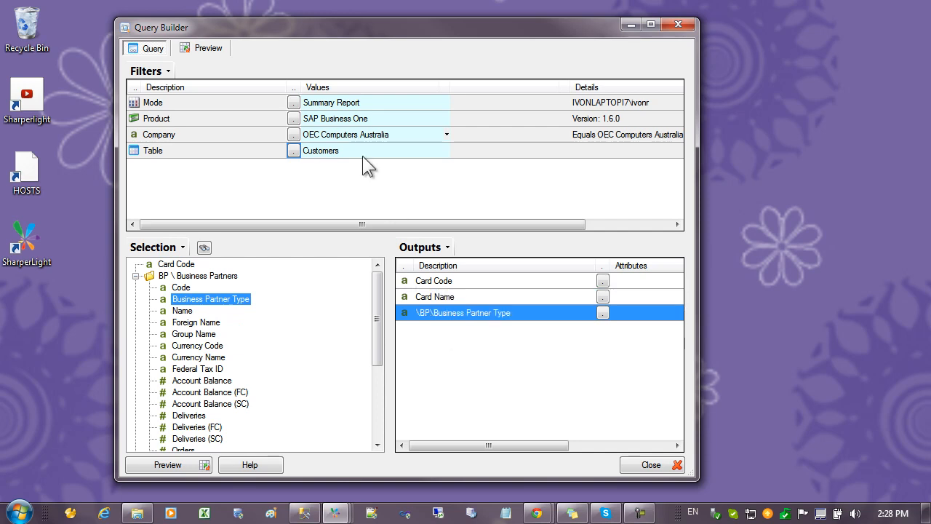
Preview the query results, check the Business Partner Type column and return to the query definition
click(205, 49)
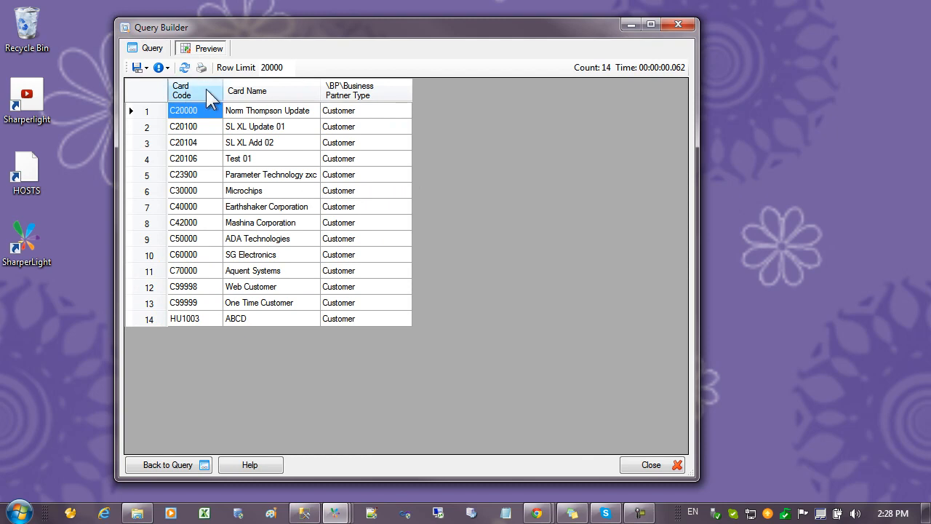
click(346, 143)
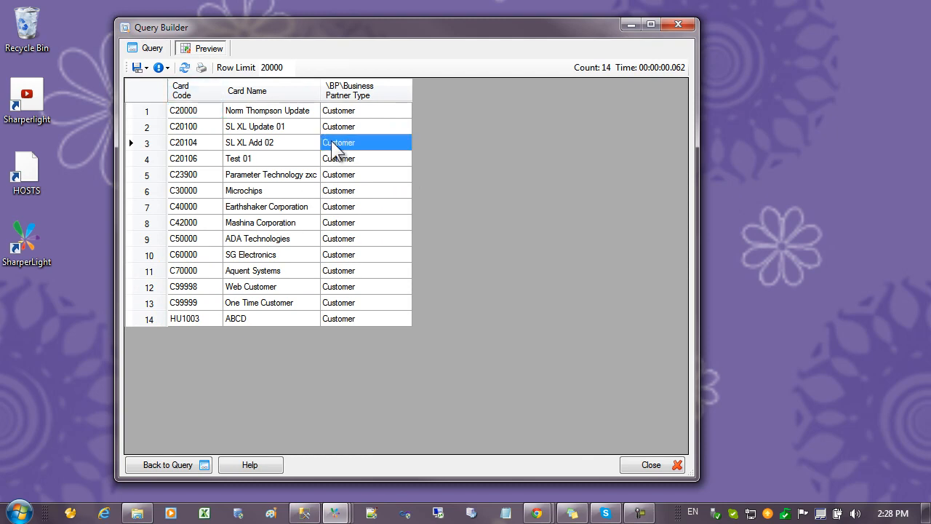
click(149, 48)
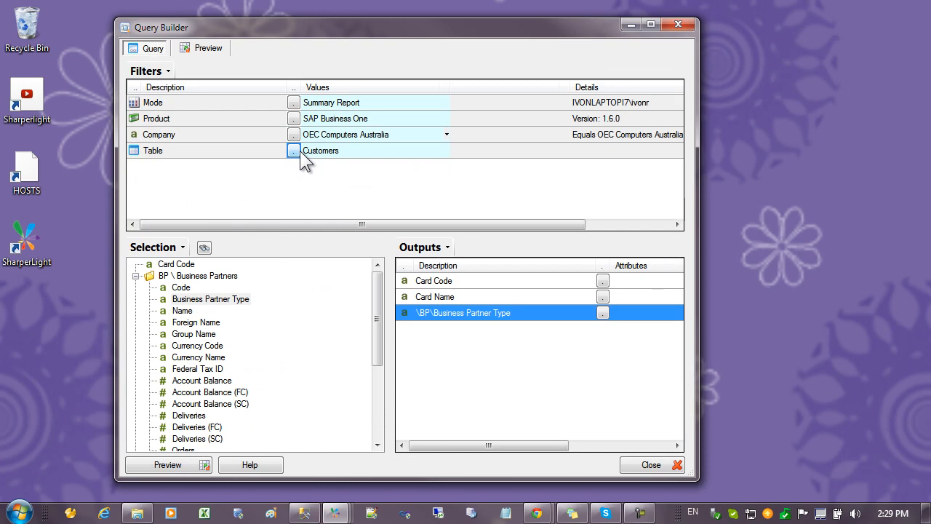
View the preview's SQL statement, examine the custom table's inner select and its database reference, and return to the query definition
click(205, 48)
click(165, 68)
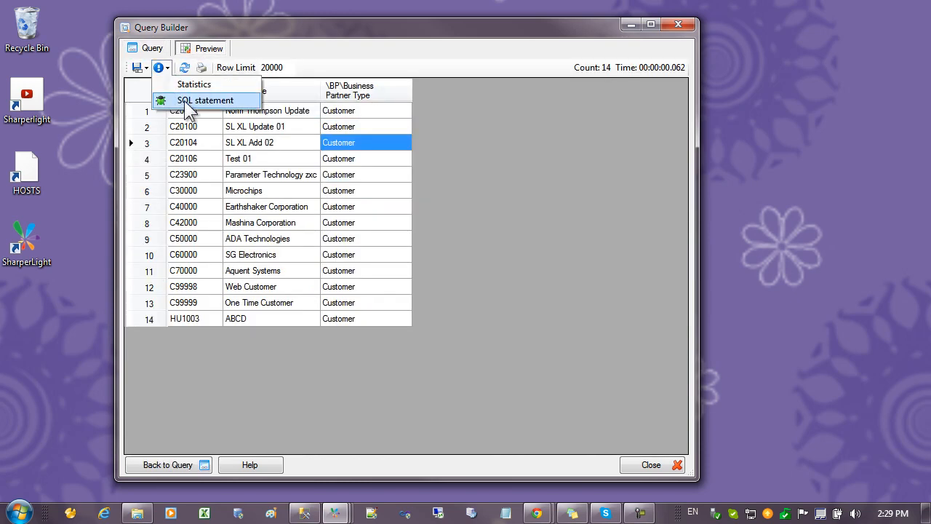
click(188, 102)
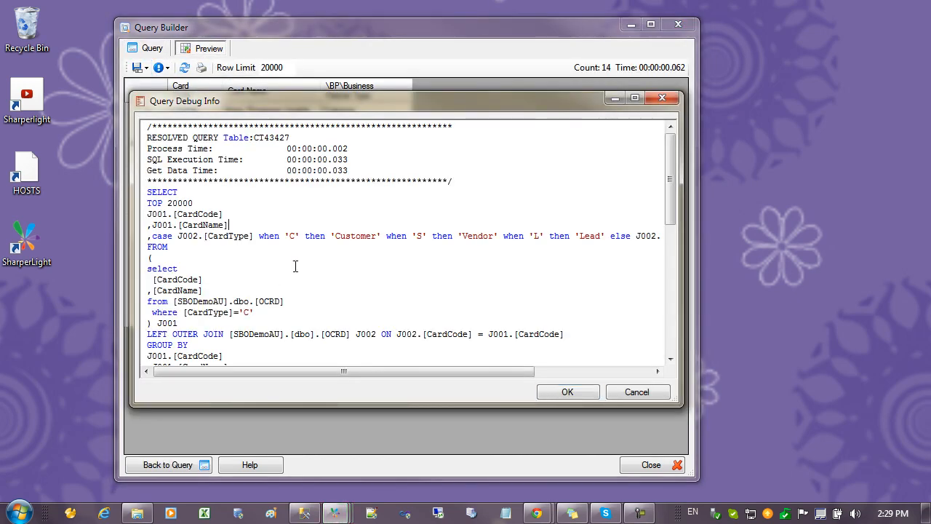
drag(148, 268, 249, 314)
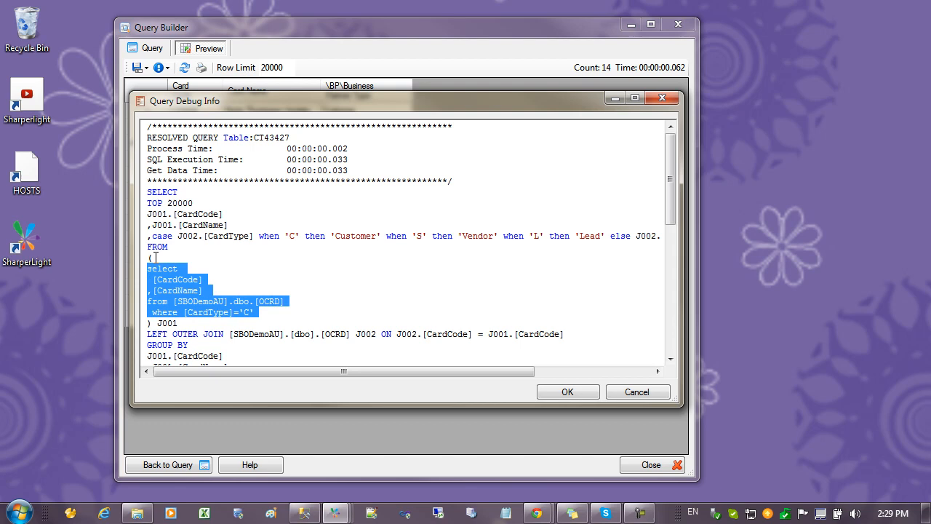
click(207, 279)
drag(230, 302, 206, 301)
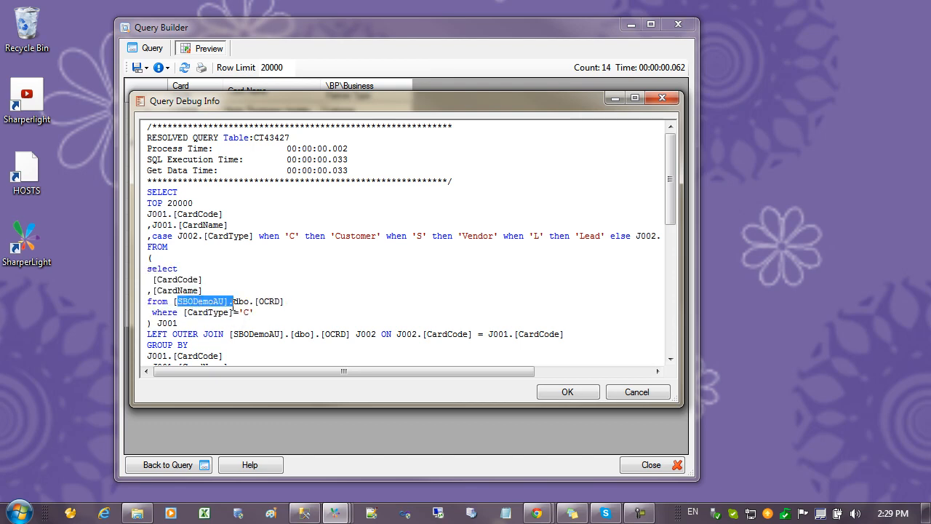
click(233, 306)
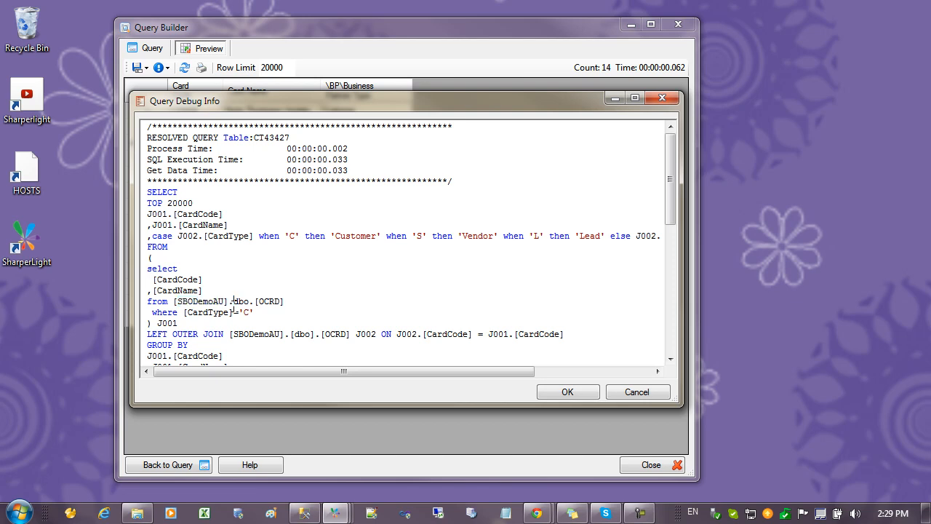
click(636, 392)
click(154, 54)
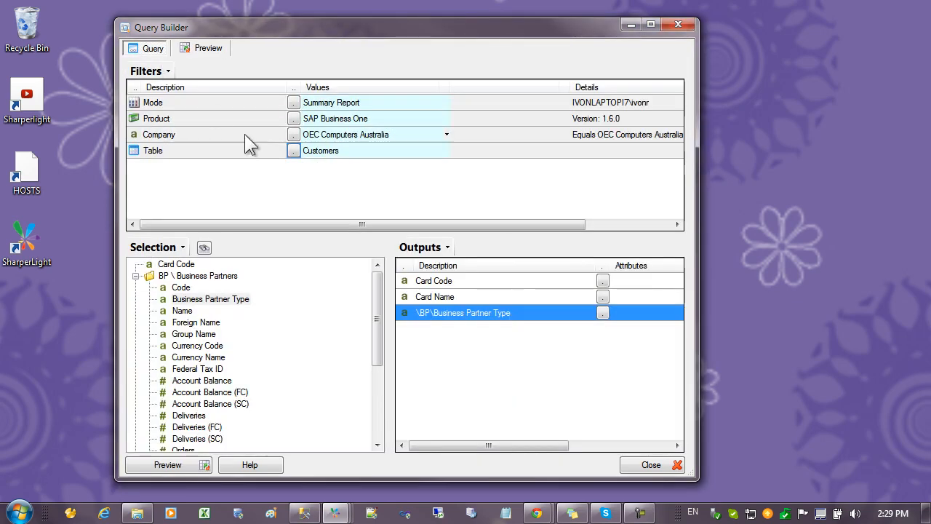
Set the Company filter to OEC Computers UK and preview the query results
click(293, 132)
double_click(292, 163)
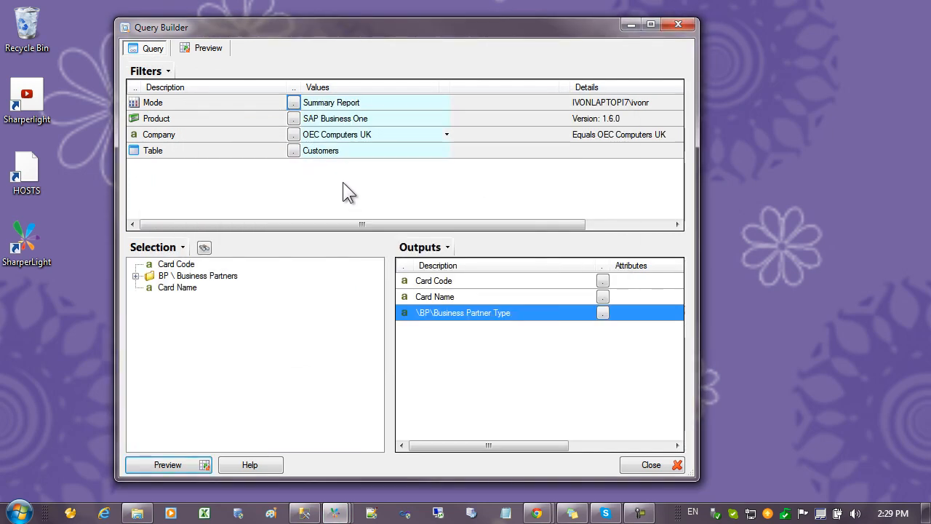
click(206, 49)
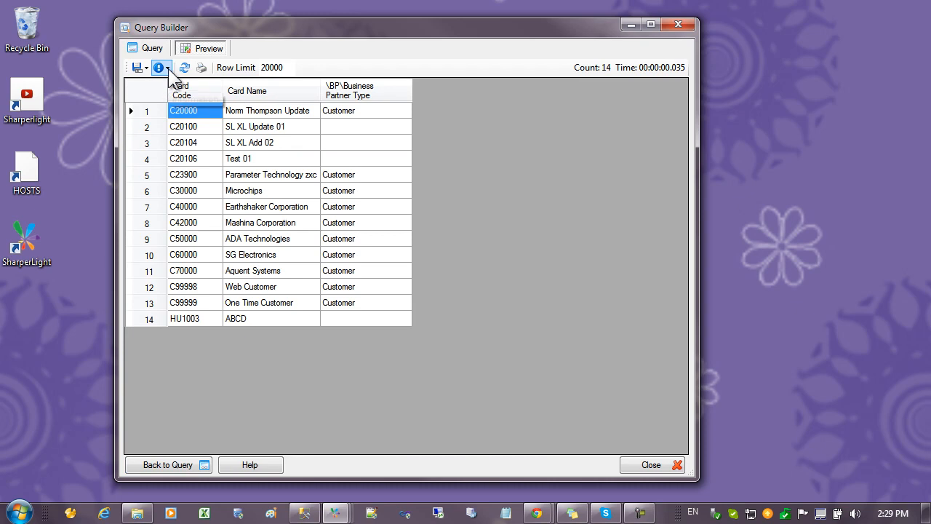
View the SQL statement for the UK company and compare the database names in the inner select and the join
click(168, 68)
click(180, 99)
click(294, 277)
drag(222, 303, 187, 303)
click(242, 311)
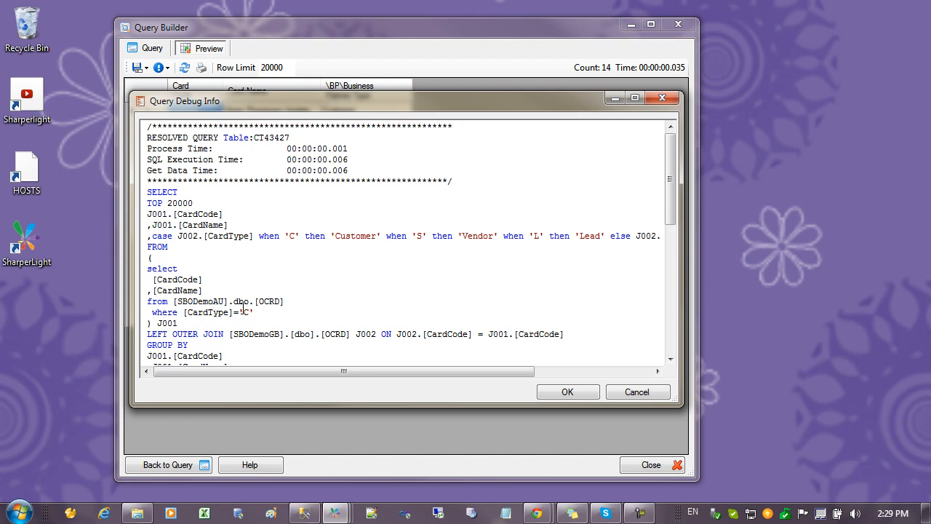
double_click(265, 334)
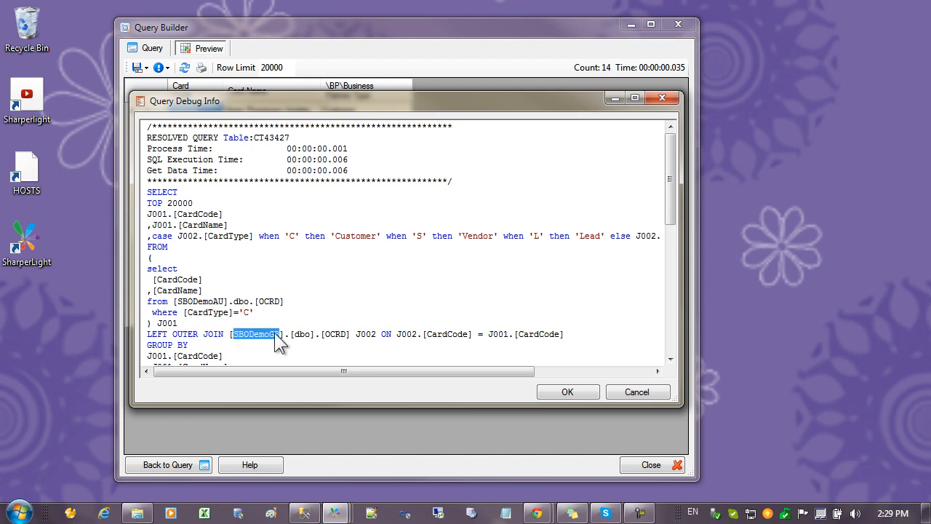
click(229, 300)
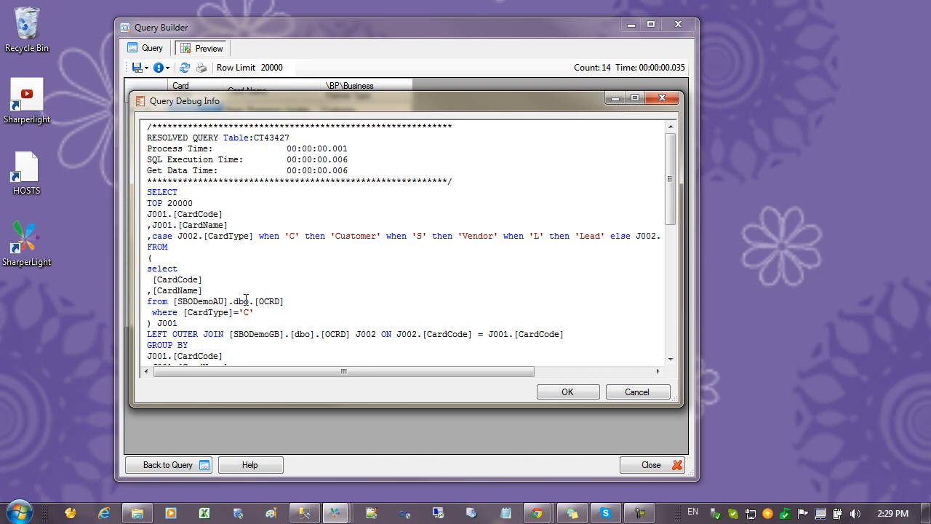
drag(251, 300, 179, 300)
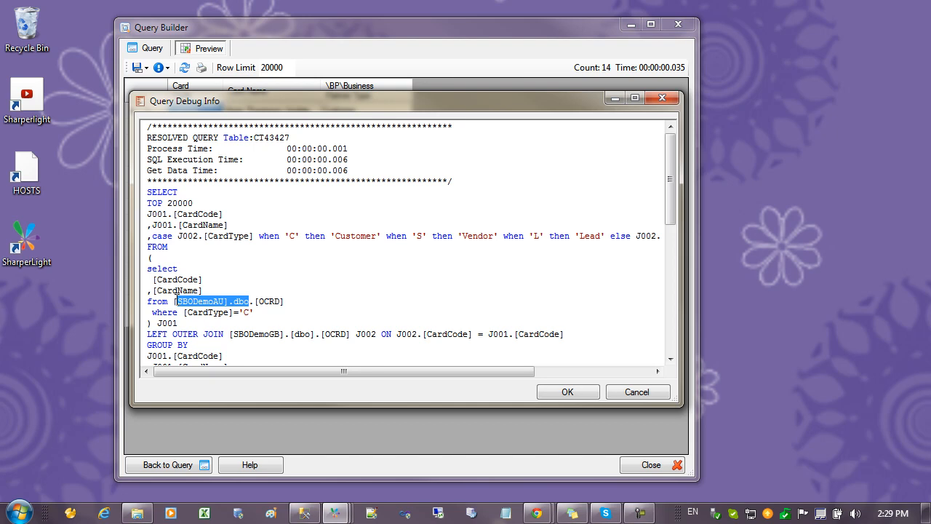
click(630, 385)
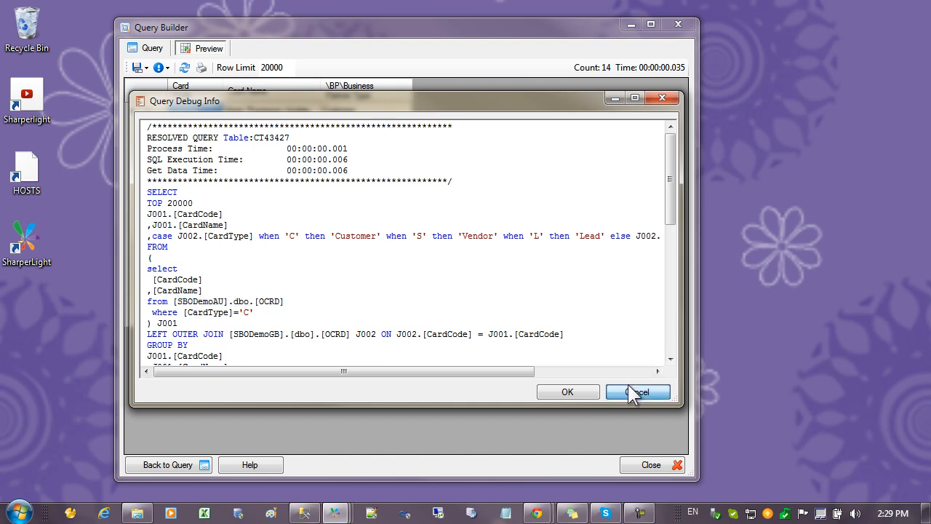
click(158, 44)
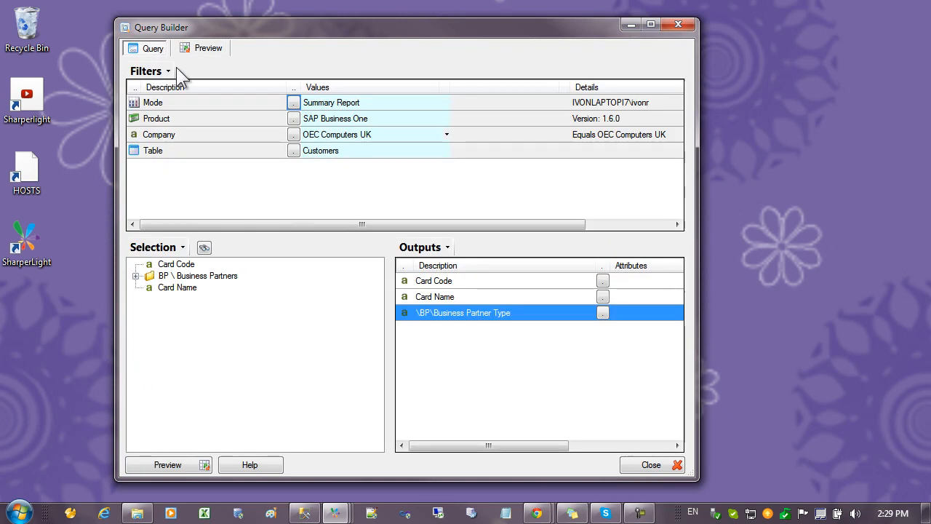
View the information of the Business Partners table to check its SQL name, and leave the table list without changing the table
click(293, 151)
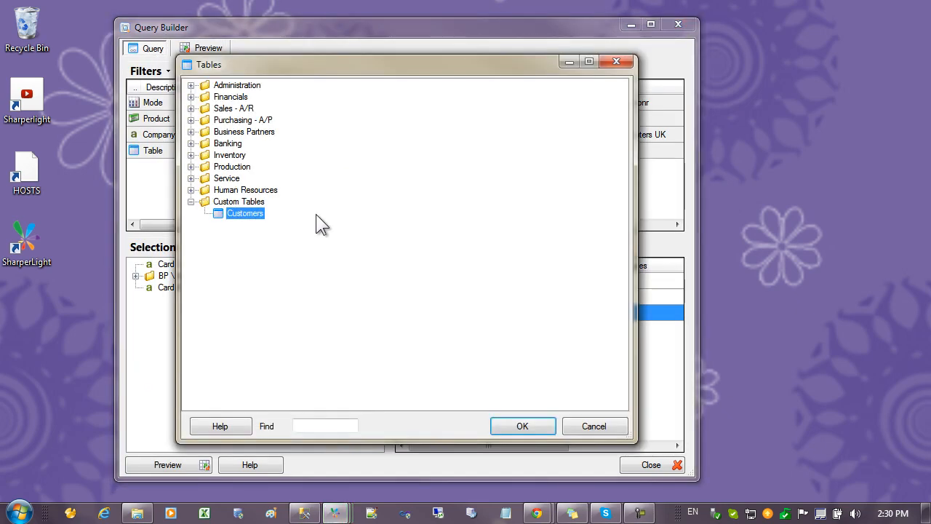
click(192, 108)
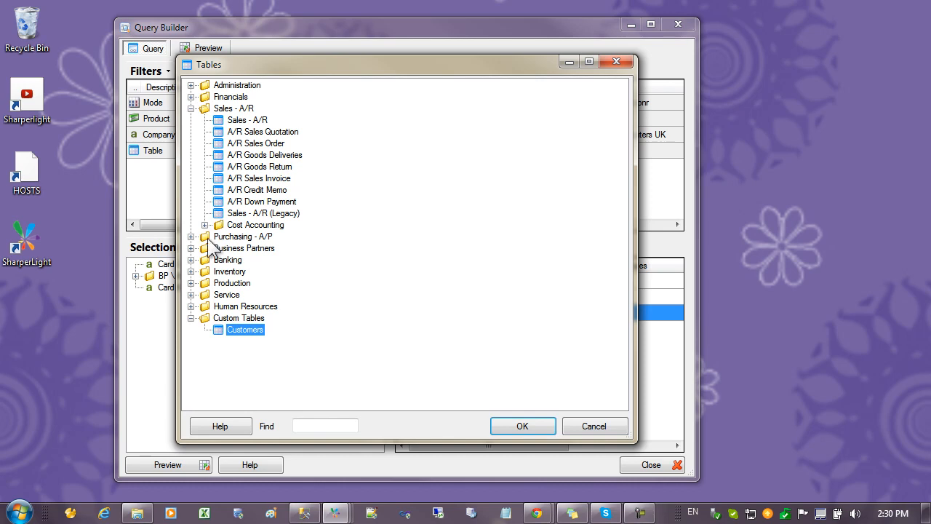
click(191, 248)
click(253, 260)
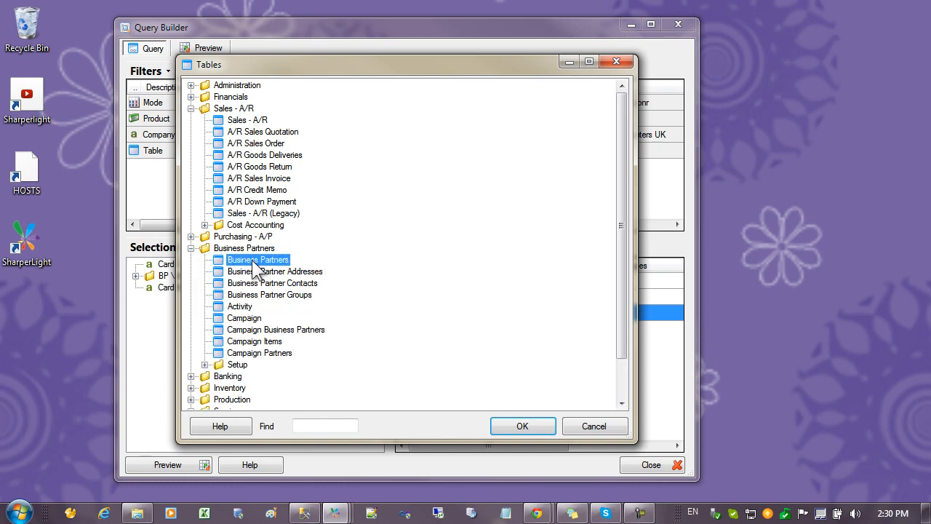
right_click(253, 261)
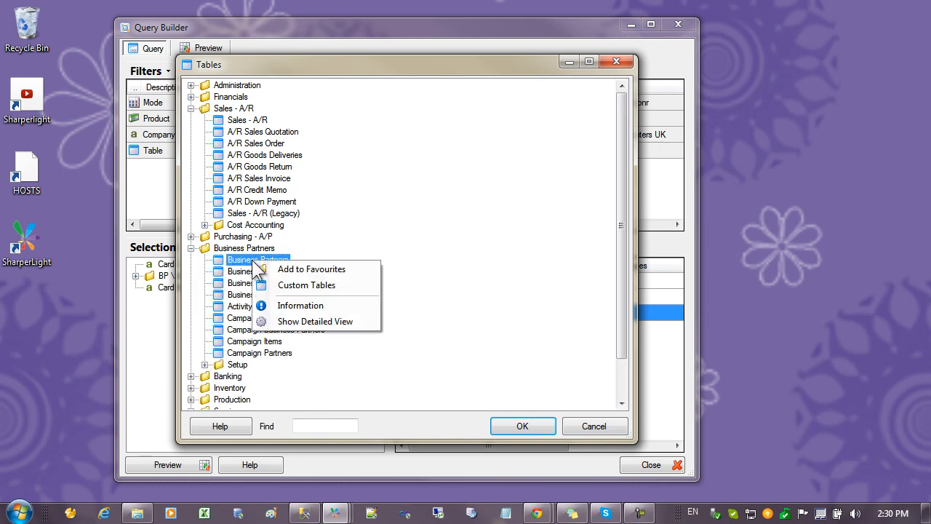
click(298, 305)
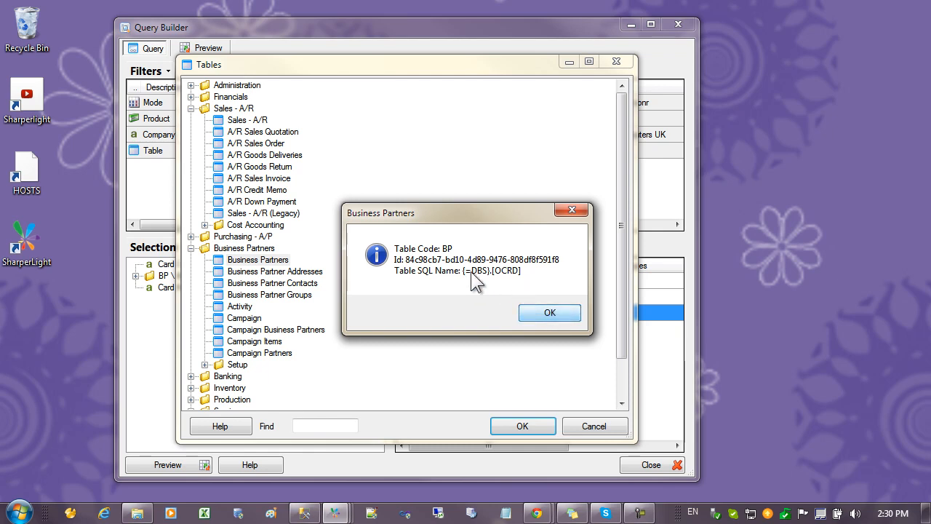
click(549, 314)
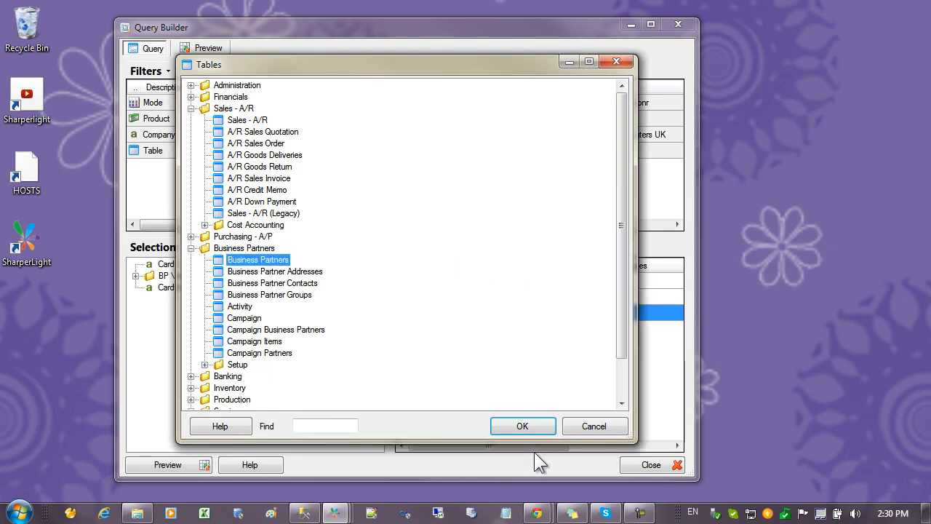
click(603, 422)
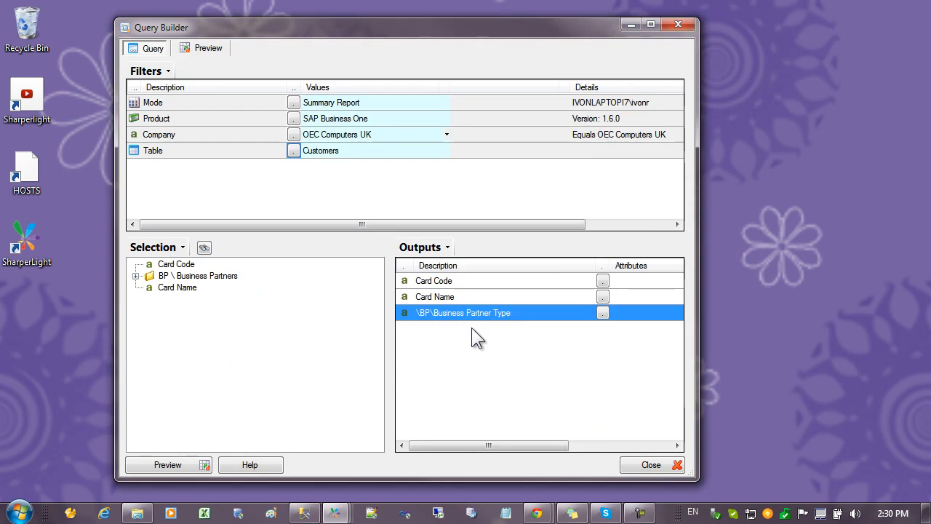
Open the Customers custom table for SAP Business One and select its root table in the table details
double_click(245, 151)
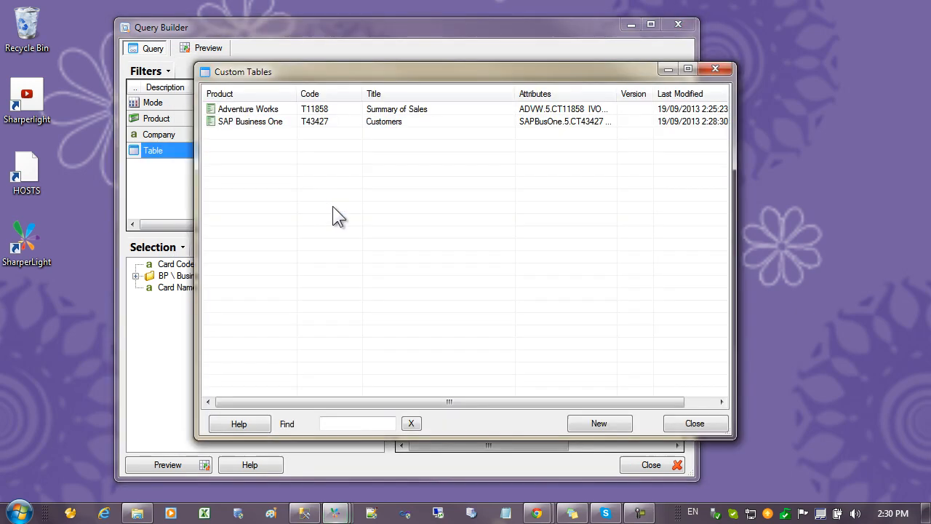
click(359, 122)
double_click(360, 121)
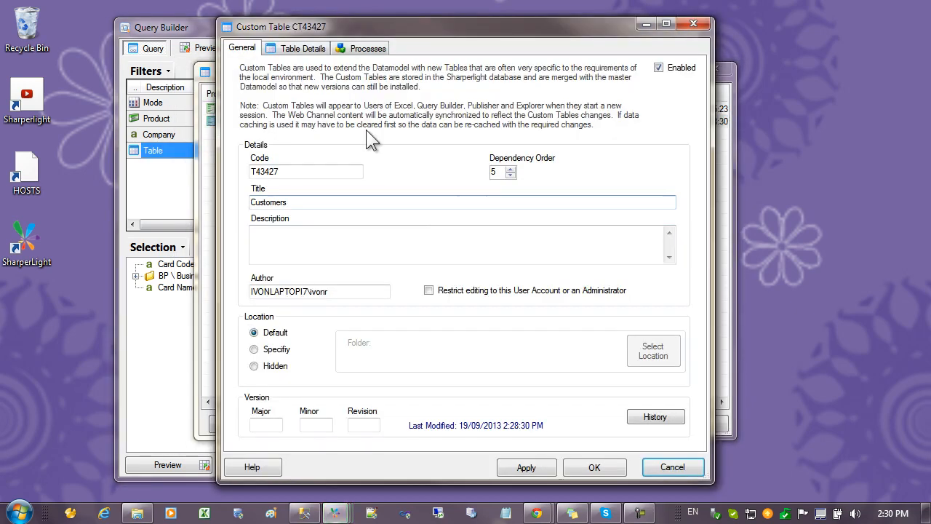
click(295, 47)
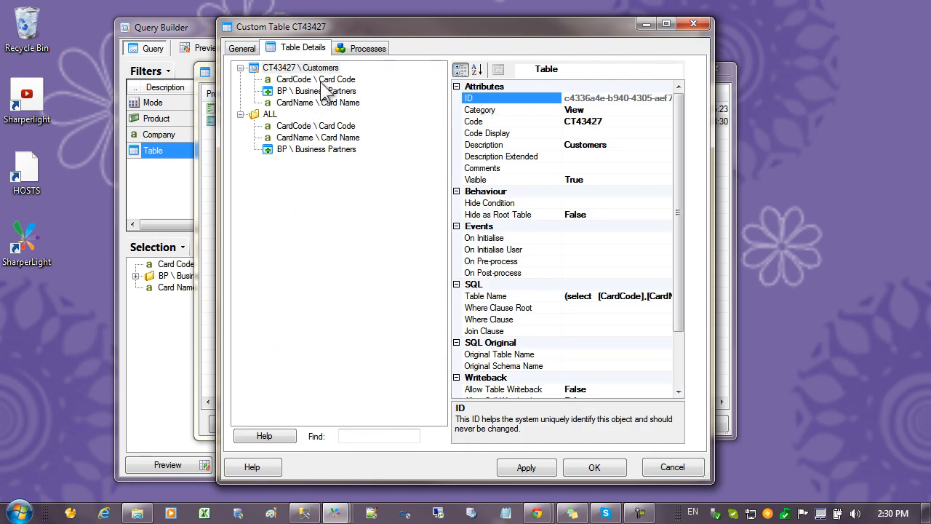
click(322, 80)
click(320, 69)
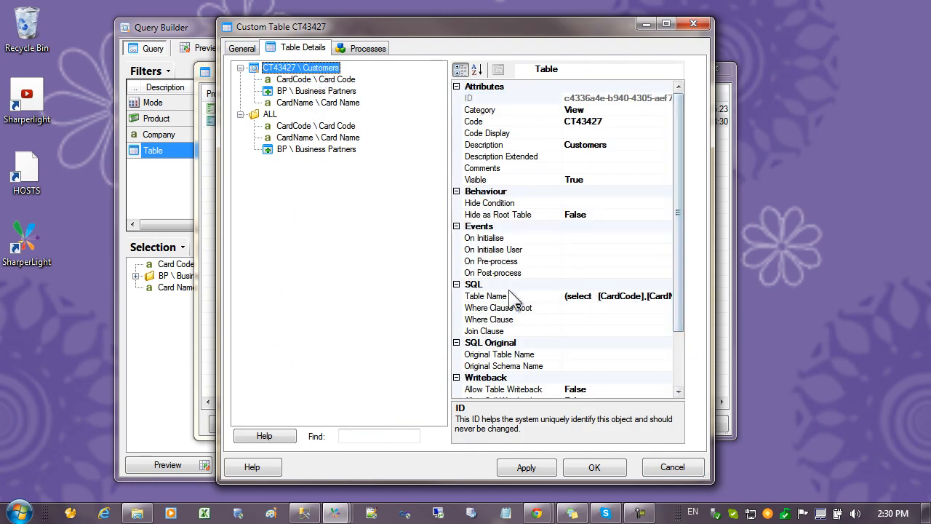
Replace the hard-coded database reference in the Customers table's SQL with {=DBS} and save the custom table
click(489, 297)
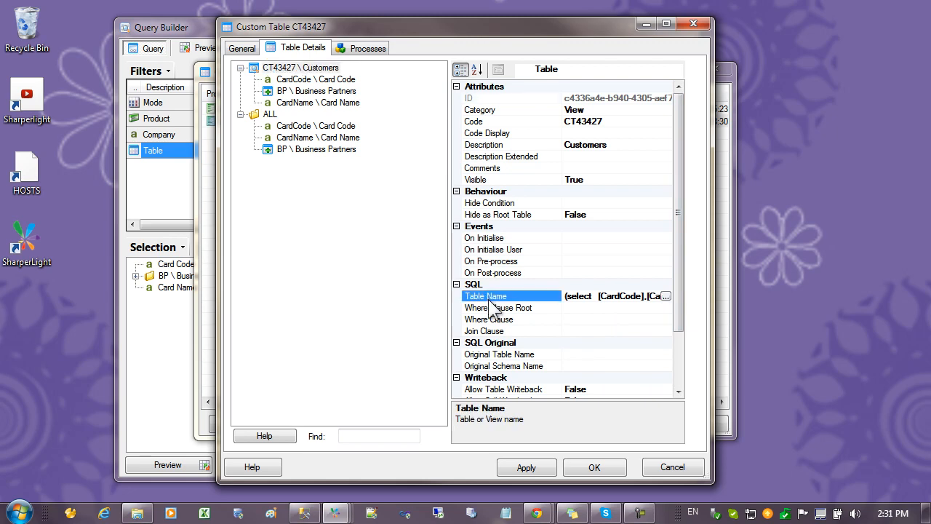
click(667, 296)
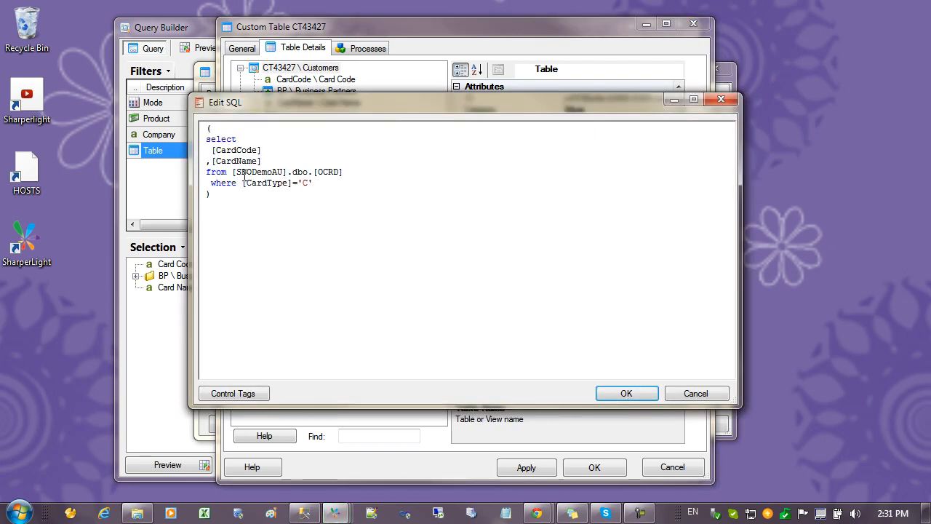
key(shift+Right)
key(shift+Right)
key(shift+Right)
key(shift+Right)
key(shift+Right)
key(shift+Right)
key(shift+Right)
key(shift+Right)
key(shift+Right)
key(shift+Right)
key(shift+Right)
key(shift+Right)
key(shift+Right)
key(shift+Right)
key(shift+Right)
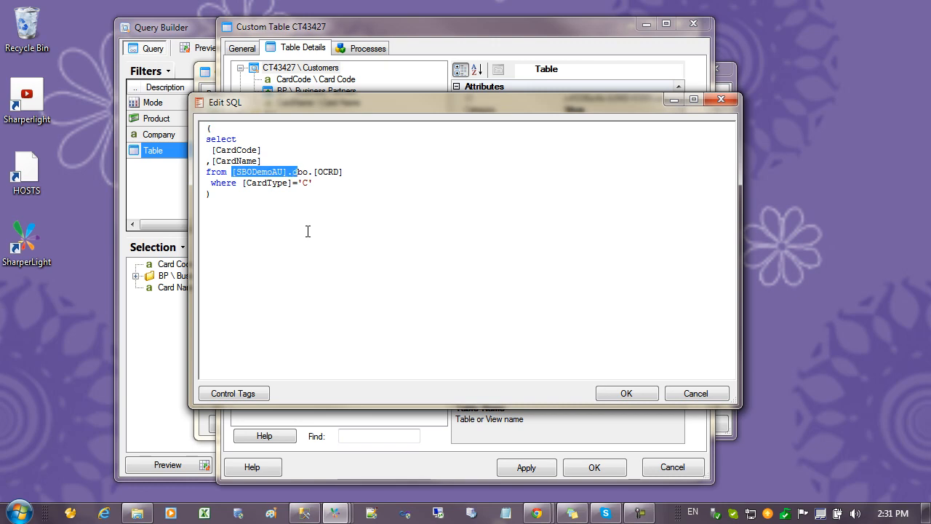
text({=)
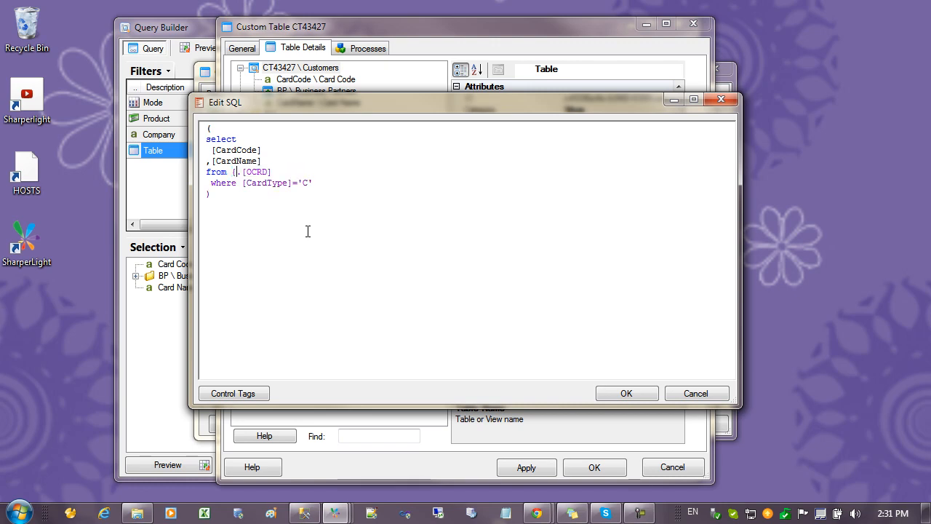
text(DBS})
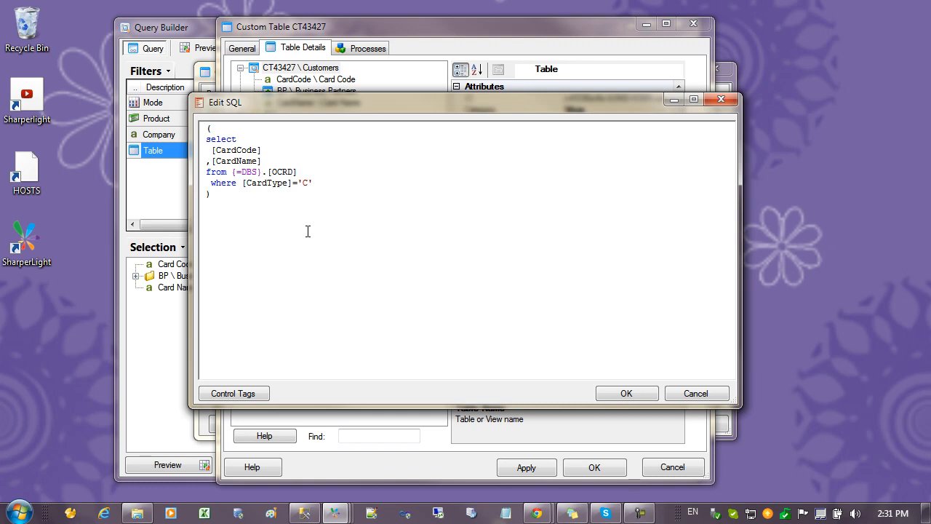
click(638, 393)
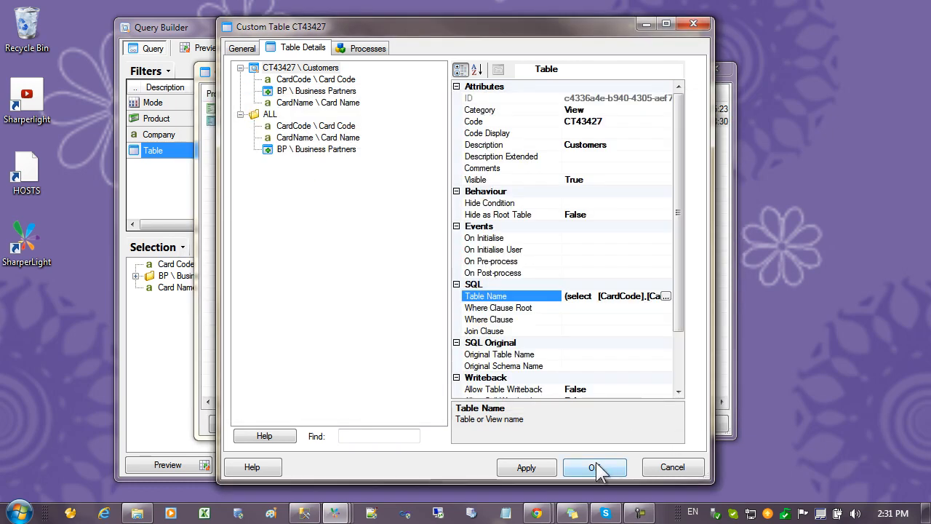
click(595, 468)
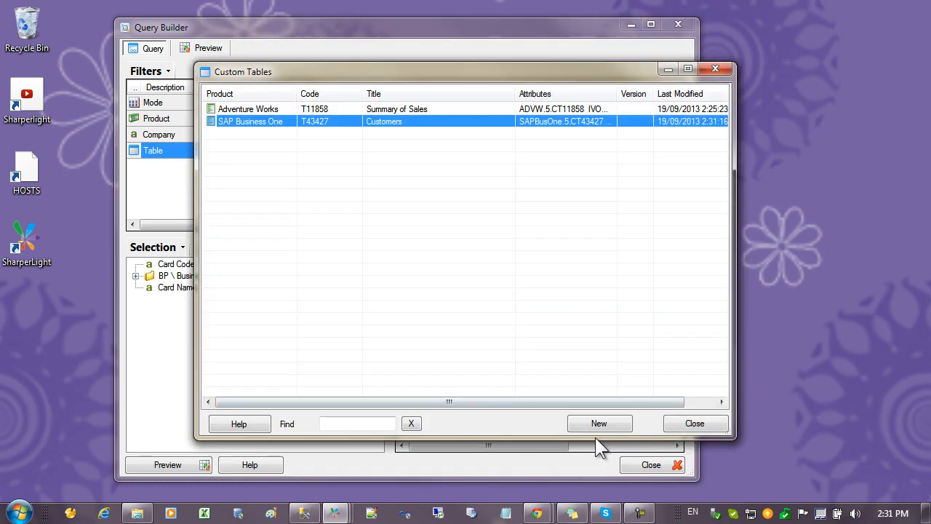
click(691, 424)
Reselect the Customers custom table for the query and output Card Code and the Business Partners Code
click(293, 151)
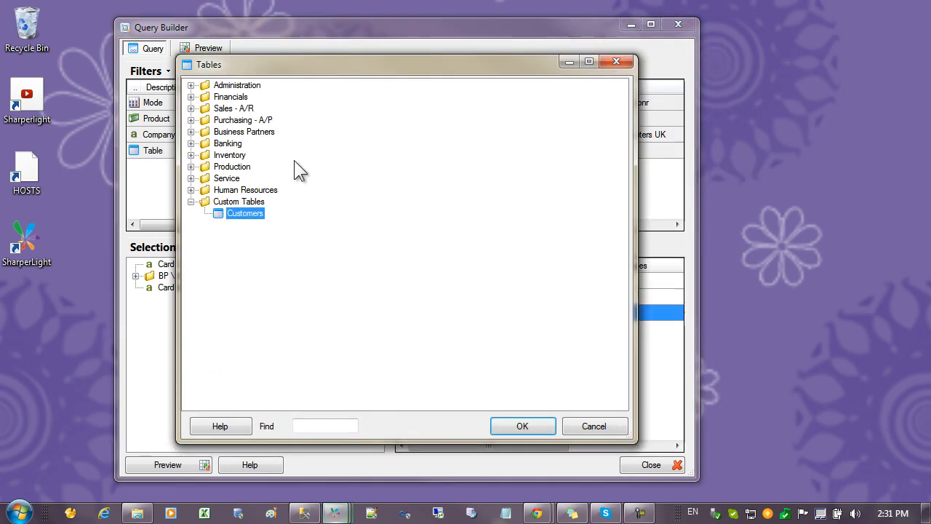
double_click(237, 216)
double_click(176, 264)
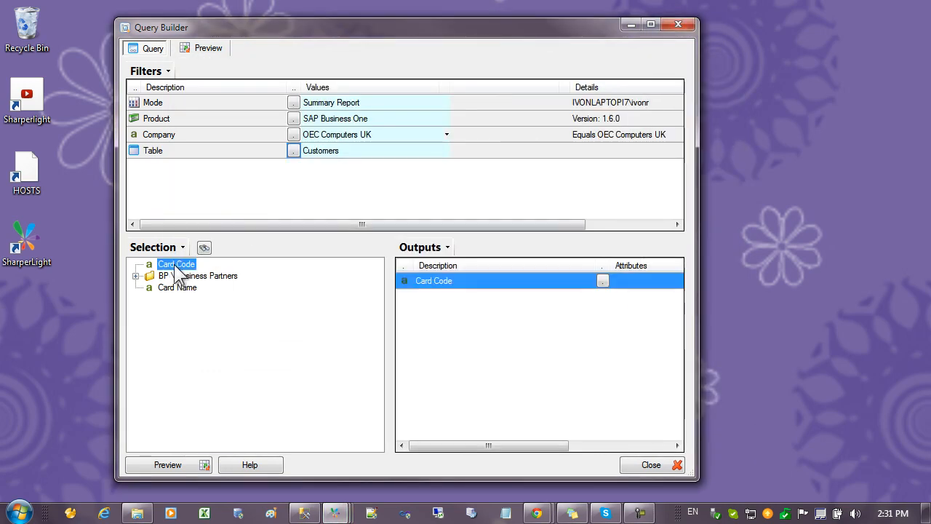
click(135, 277)
double_click(181, 288)
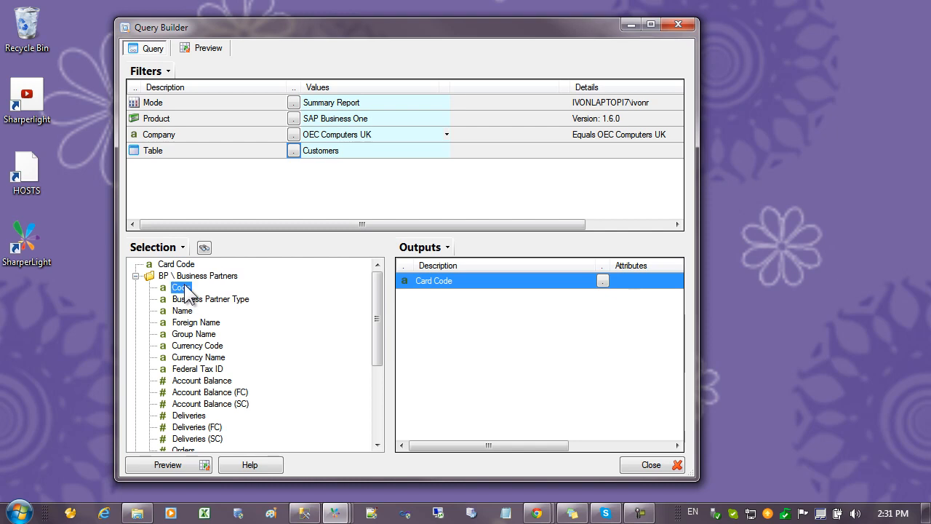
Preview the query, compare the database names in the SQL's inner select and join, and return to the query definition
click(210, 53)
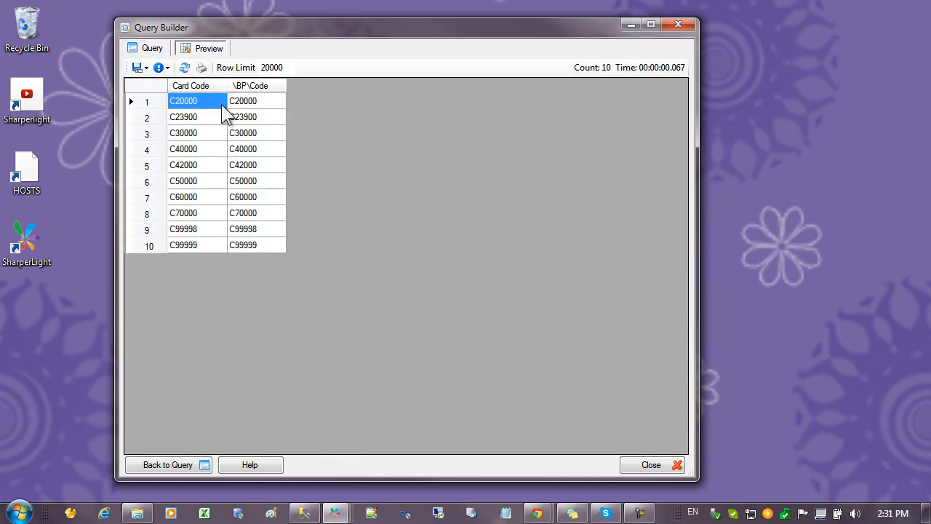
click(163, 68)
click(182, 102)
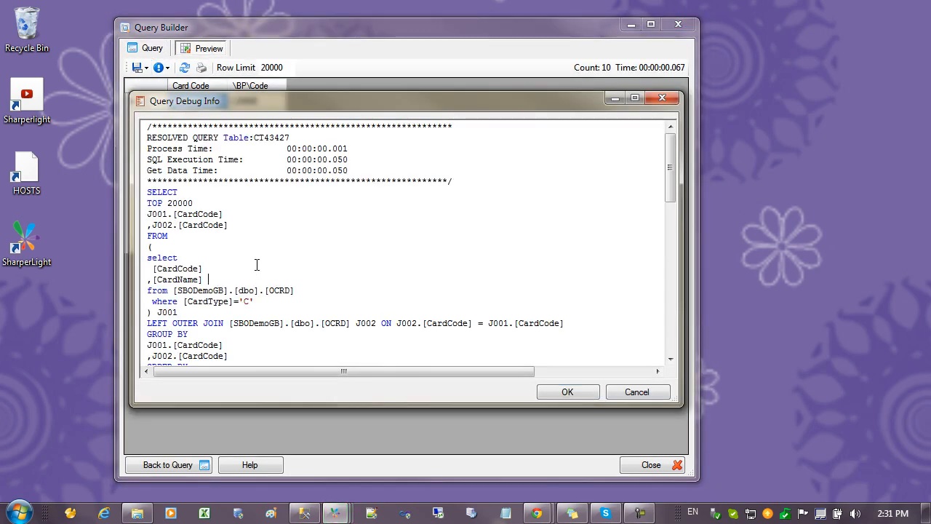
double_click(216, 291)
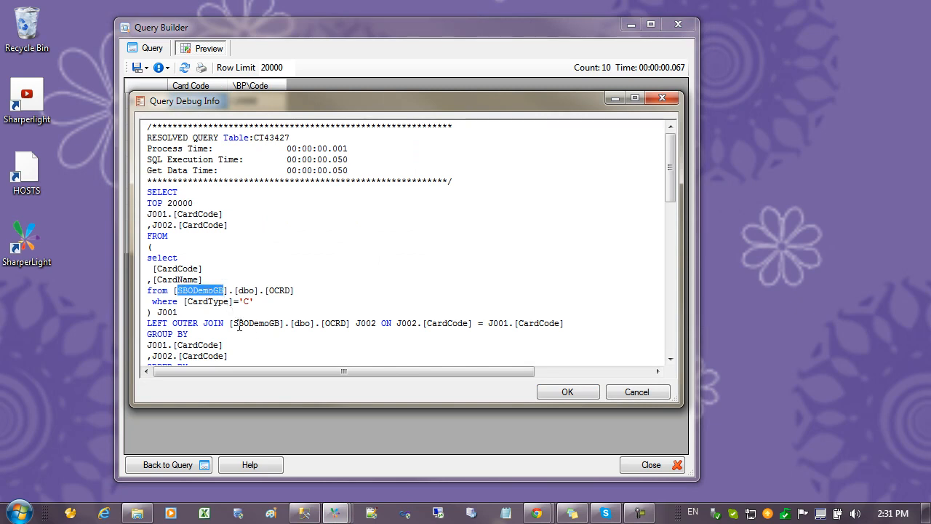
drag(238, 323, 278, 326)
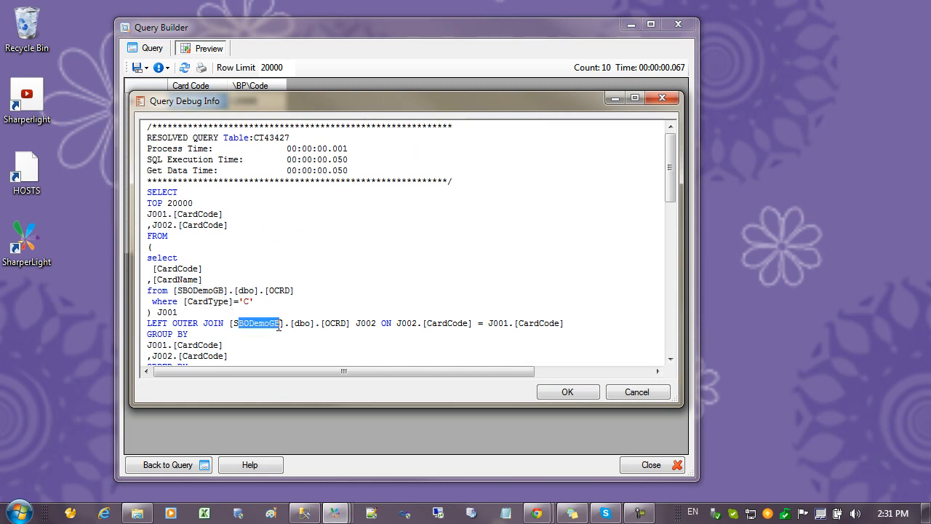
click(625, 392)
click(151, 49)
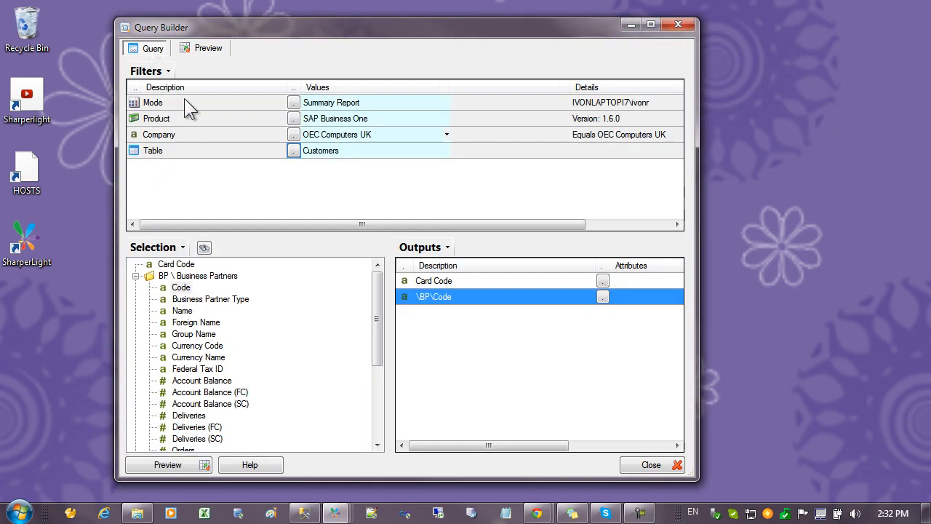
Examine the Business Partners and Custom Tables folders in the table list and leave without choosing another table
click(295, 152)
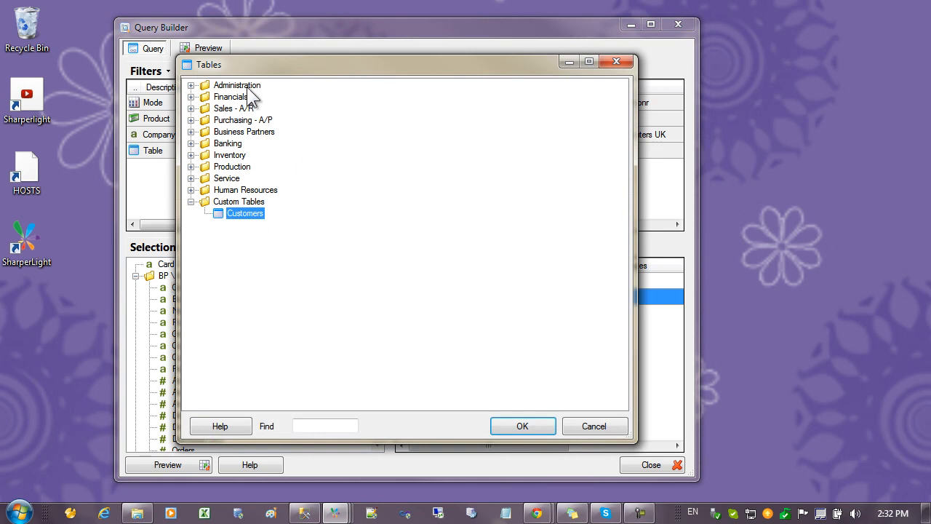
click(191, 132)
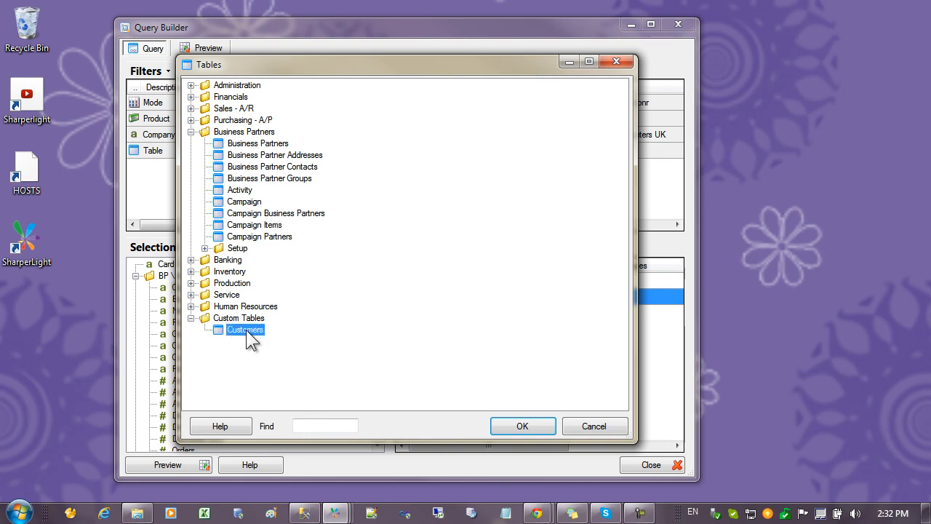
click(592, 425)
Reopen the Customers custom table definition and set its Location option to Specify
right_click(212, 153)
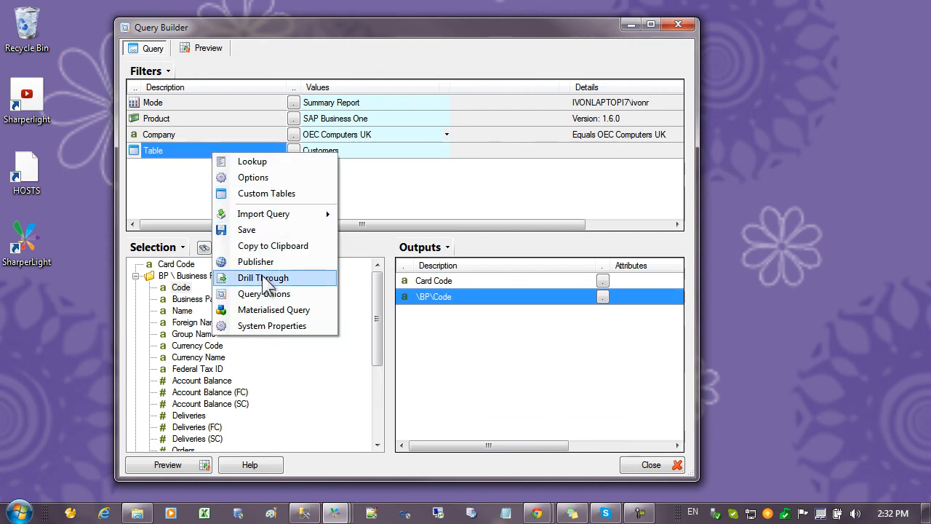
click(273, 193)
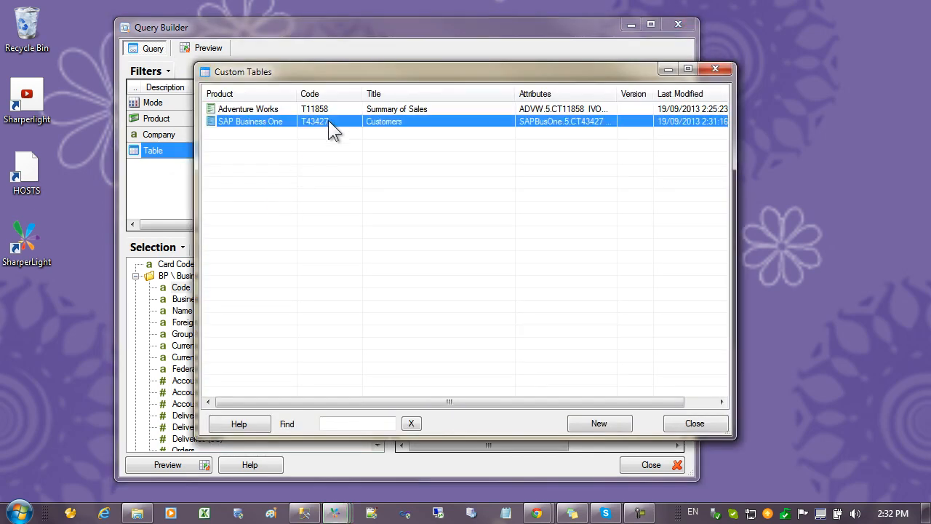
double_click(328, 120)
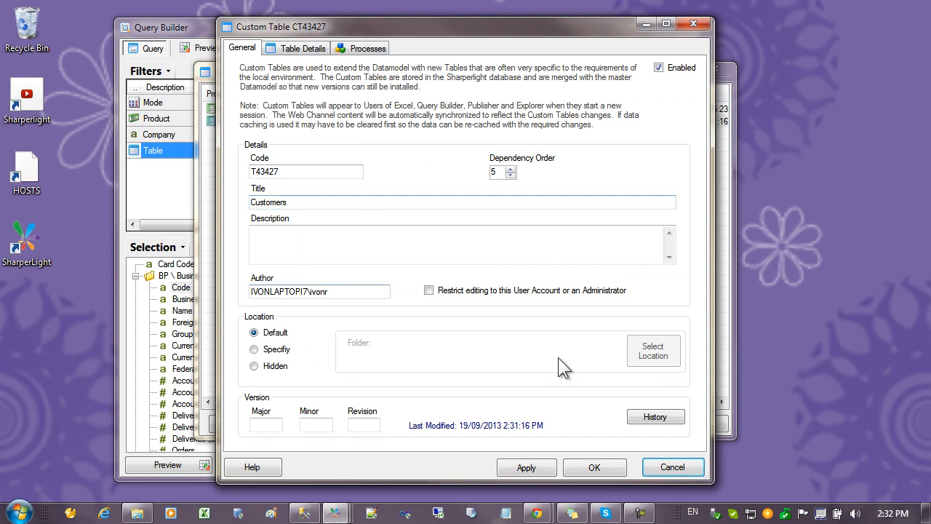
click(269, 351)
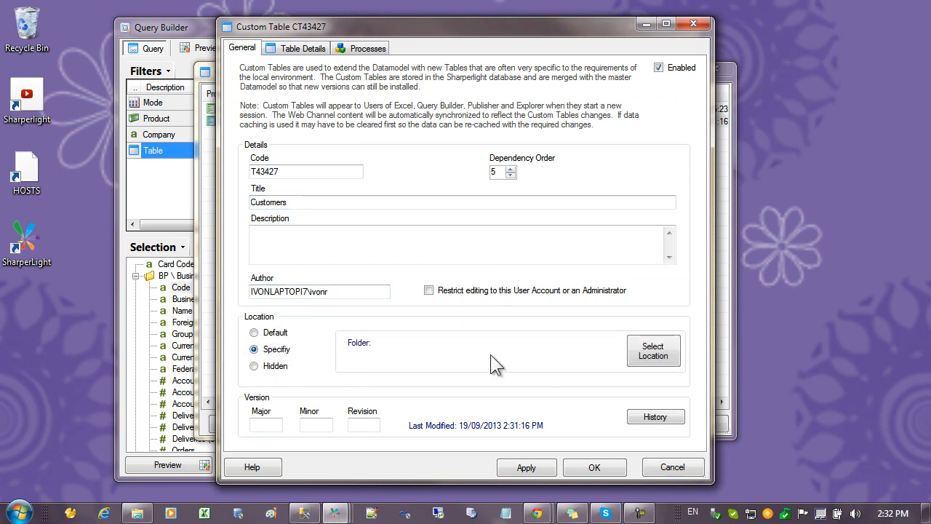
Place the Customers custom table in the Business Partners folder at Business Partner Groups, using OEC Computers Australia, then save and close the custom tables list
click(651, 356)
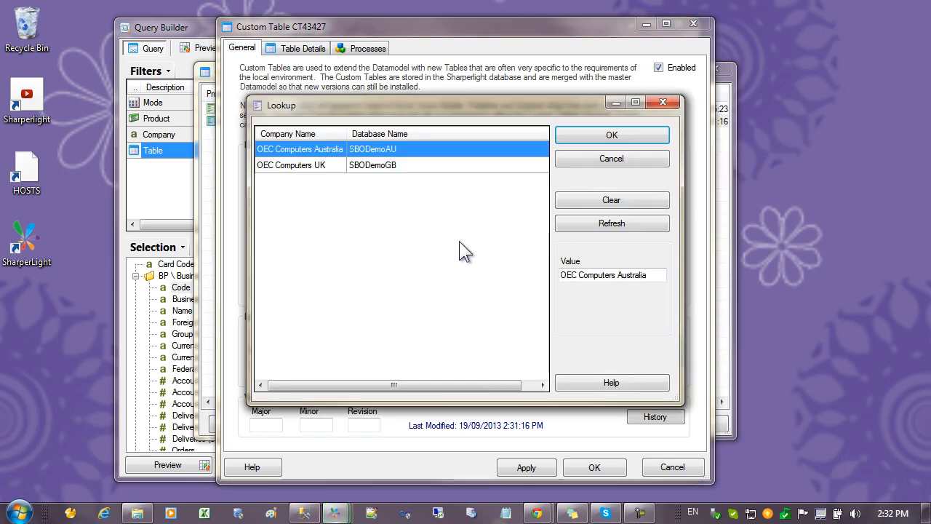
double_click(381, 147)
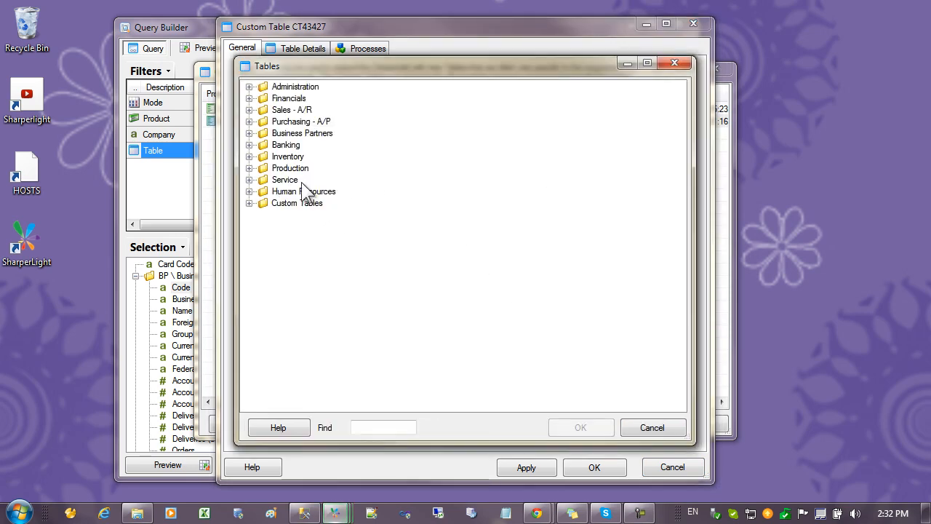
click(249, 133)
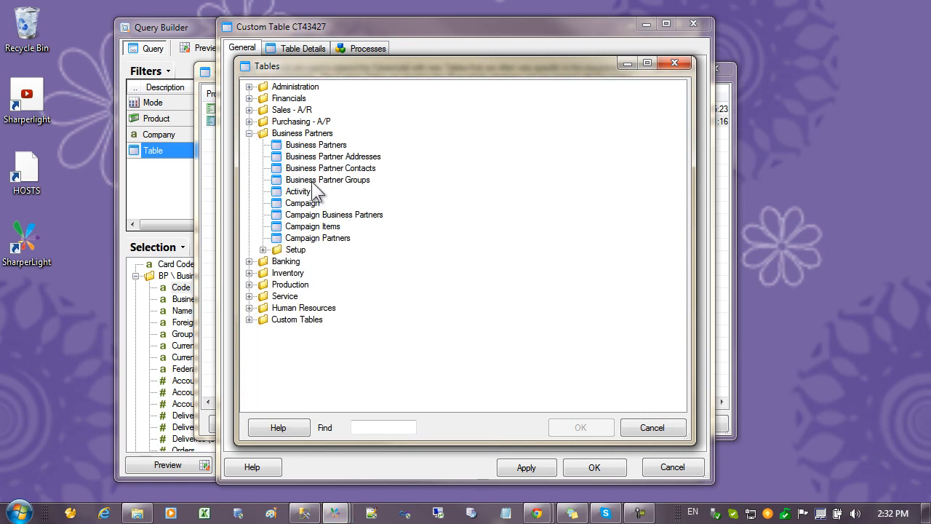
click(306, 180)
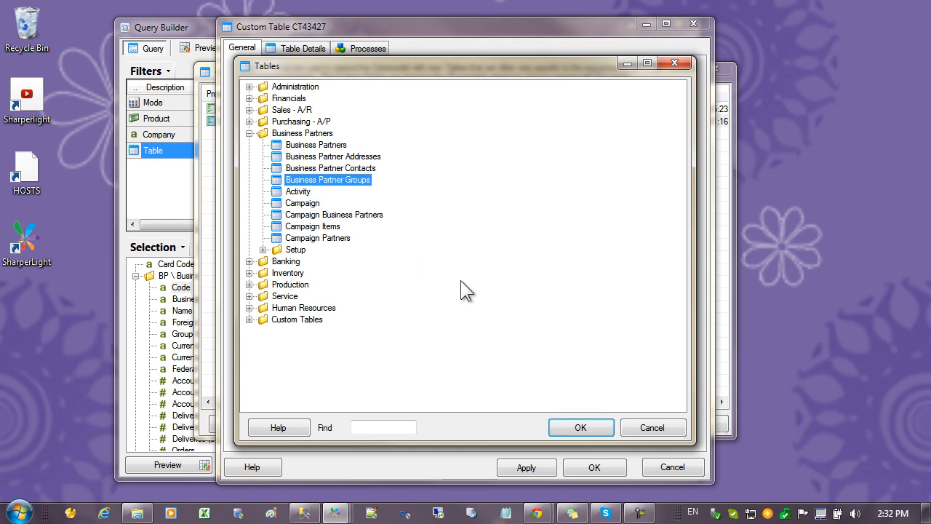
click(588, 428)
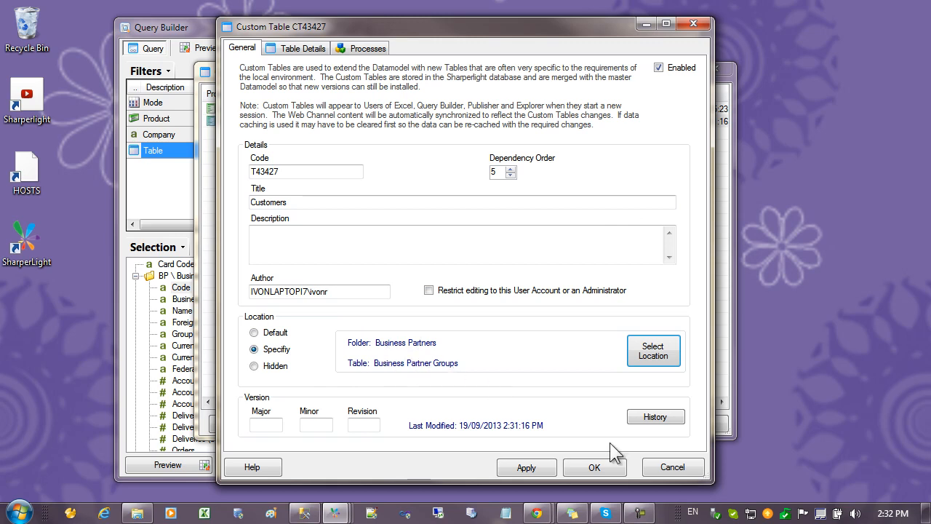
click(596, 470)
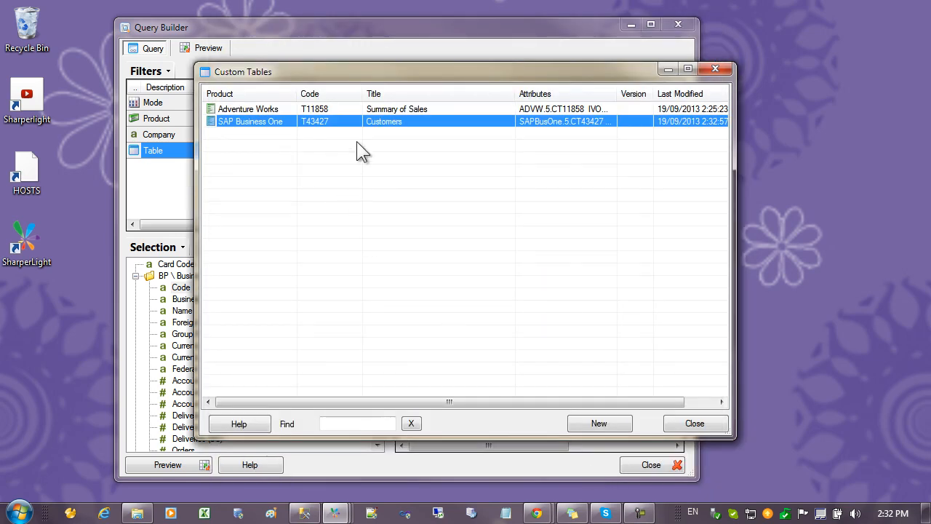
click(679, 427)
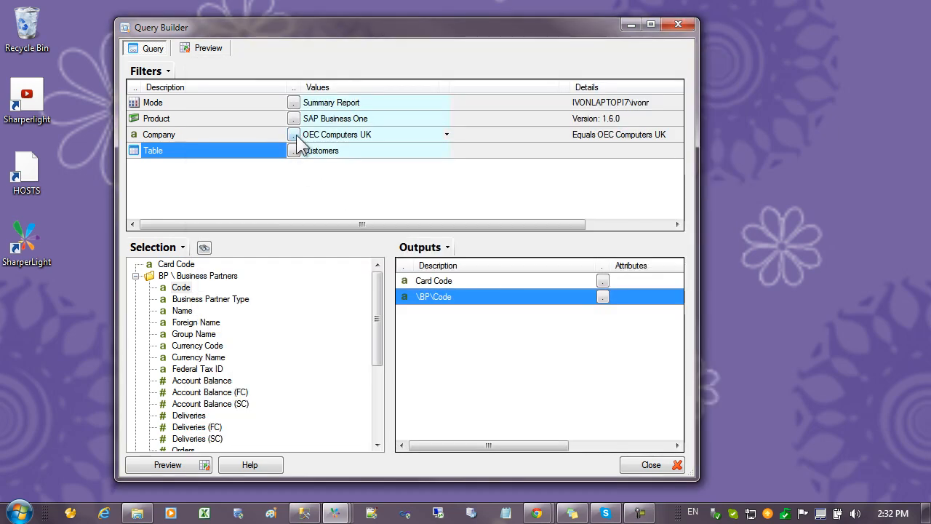
Check where the Customers table sits in the Business Partners folder, keep it selected, and collapse the query's joined Business Partners fields
click(293, 150)
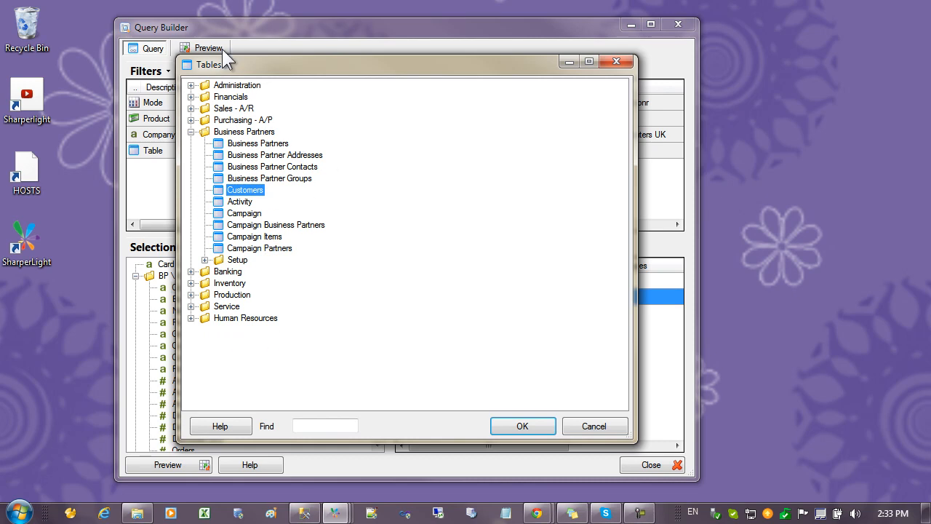
key(Return)
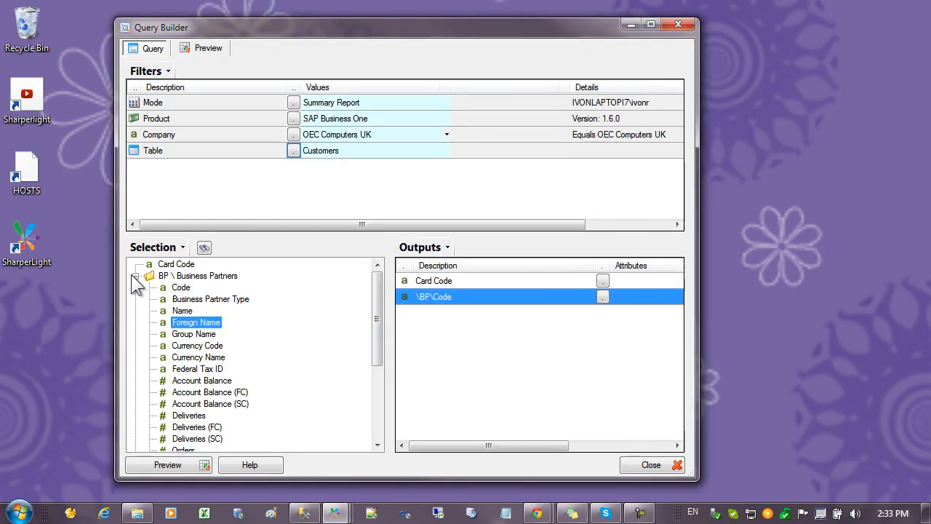
click(142, 277)
click(135, 275)
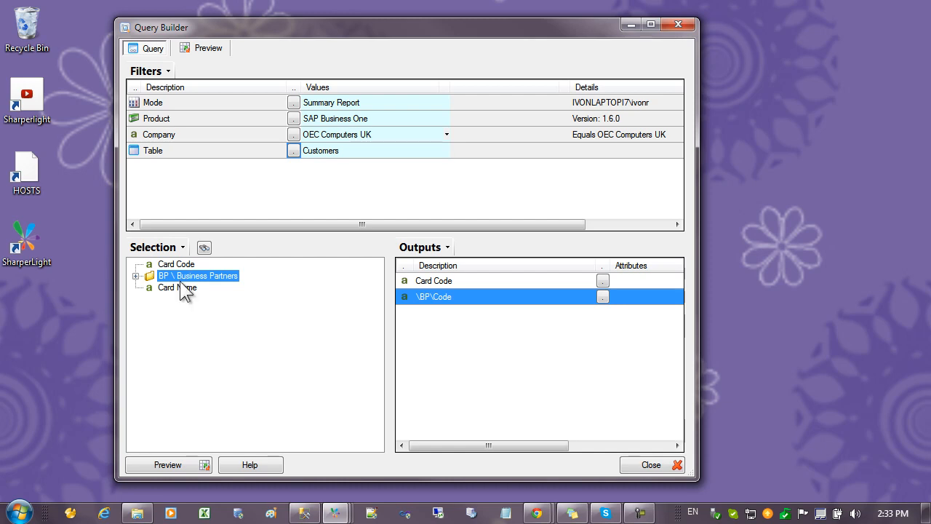
Look at the Add Field and Add Join customization options for the Card Name field without choosing either
click(182, 288)
right_click(181, 288)
mouse_move(276, 414)
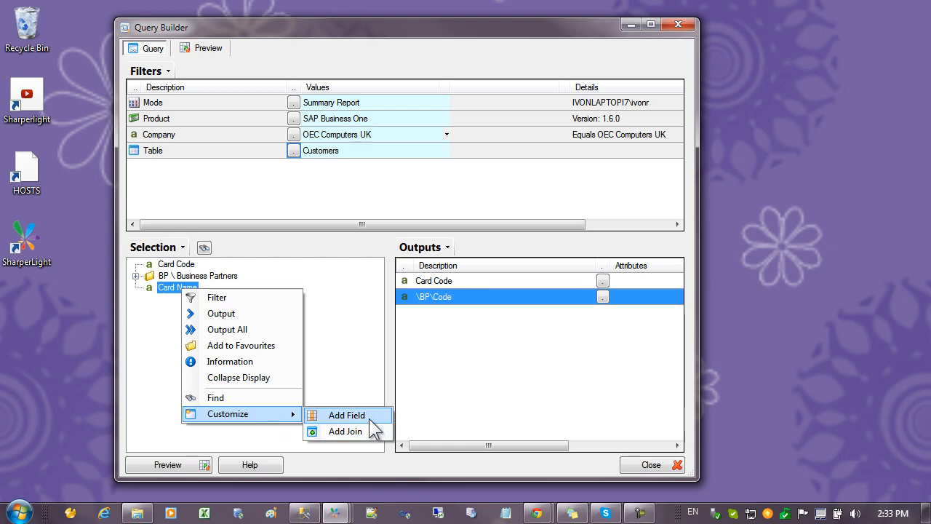
click(457, 331)
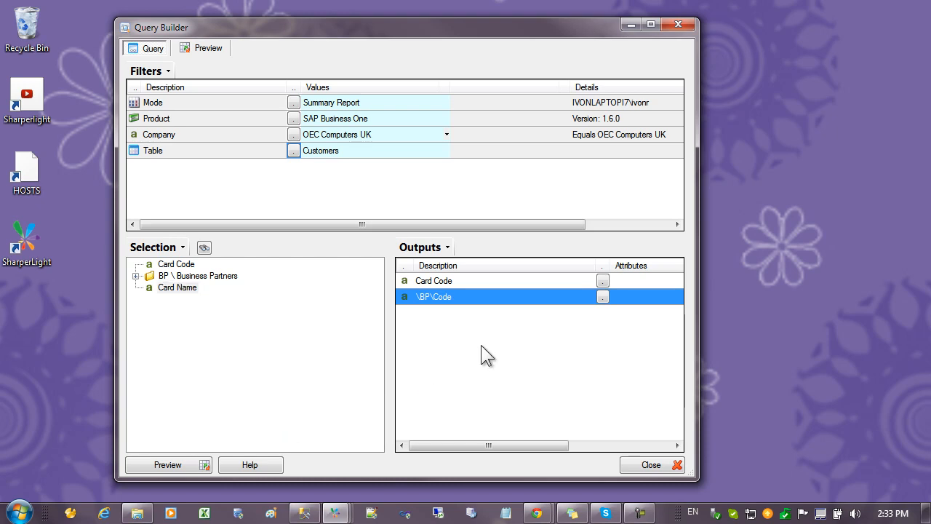
Review the user's Allow Custom Tables and Allow Custom Fields And Joins permissions for SAP Business One in Site Setup, then close it
drag(930, 75, 310, 57)
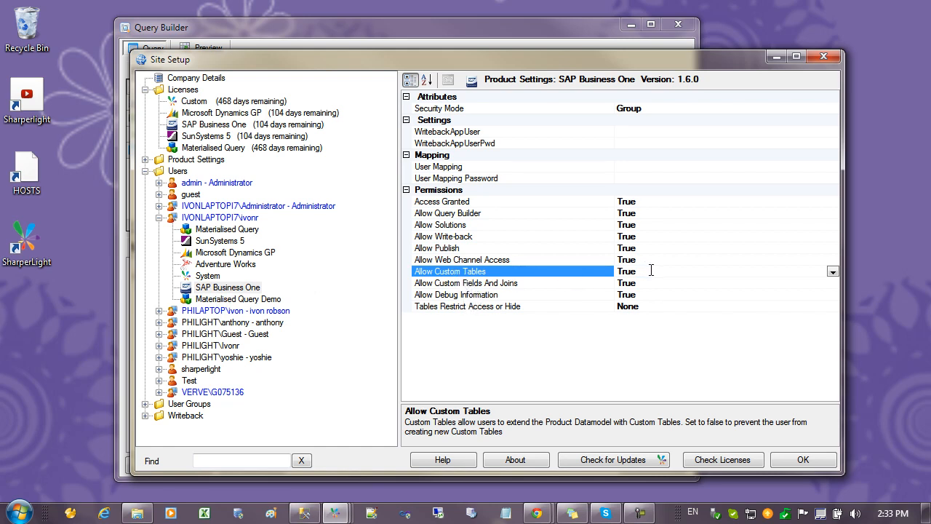
click(516, 285)
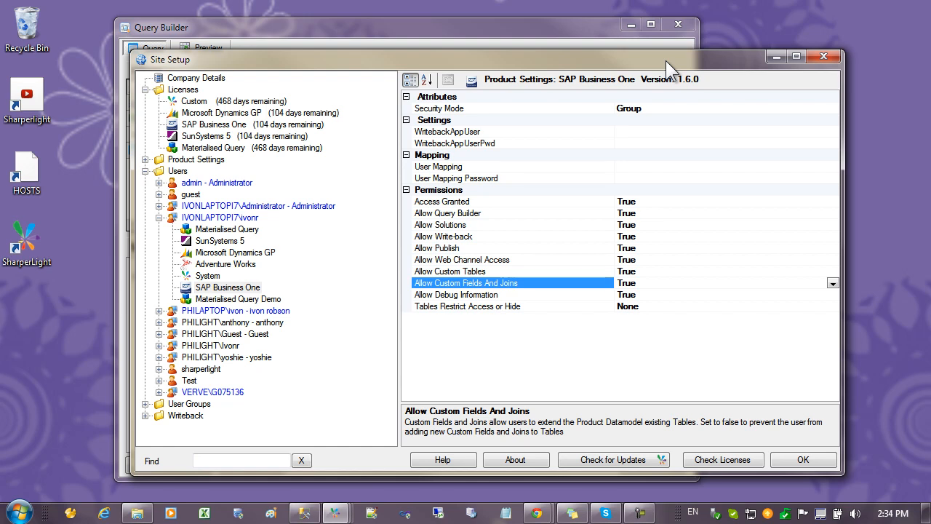
click(808, 461)
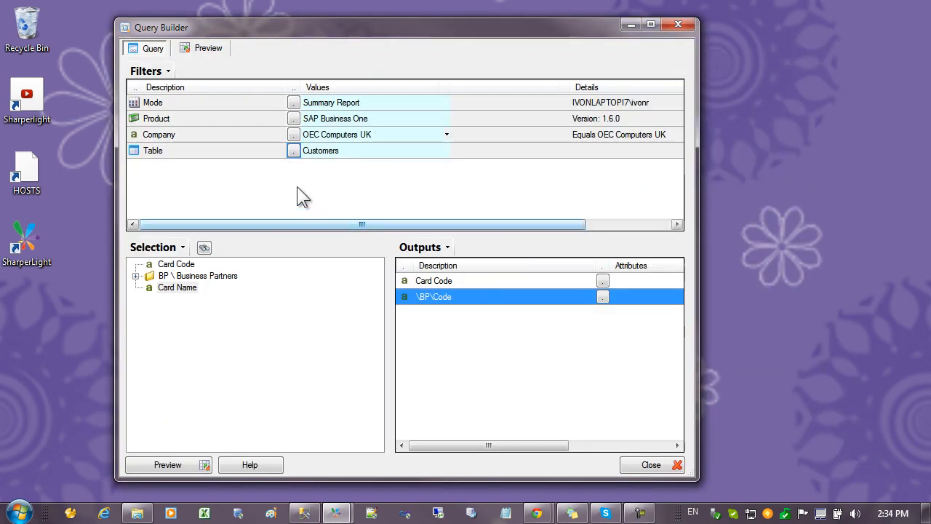
Reopen the custom tables list and review the save, load and clone options for the Customers table
right_click(232, 151)
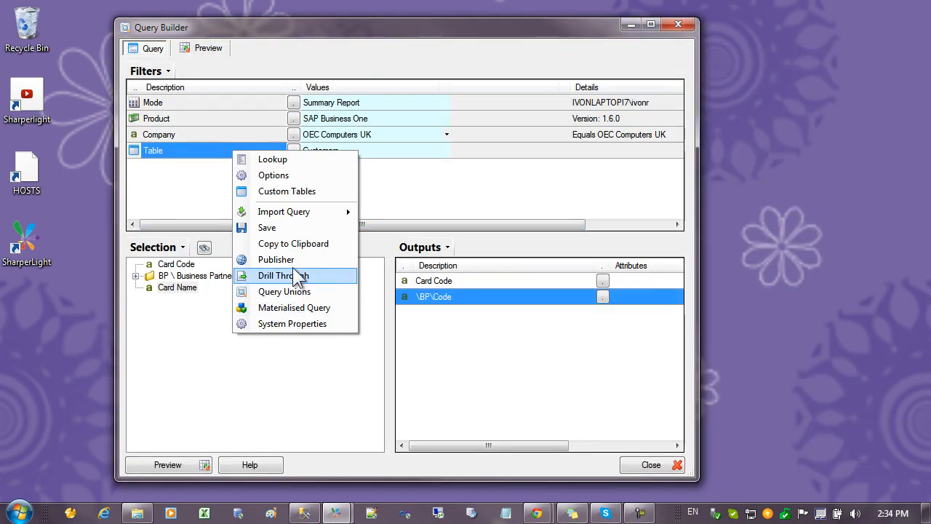
click(286, 191)
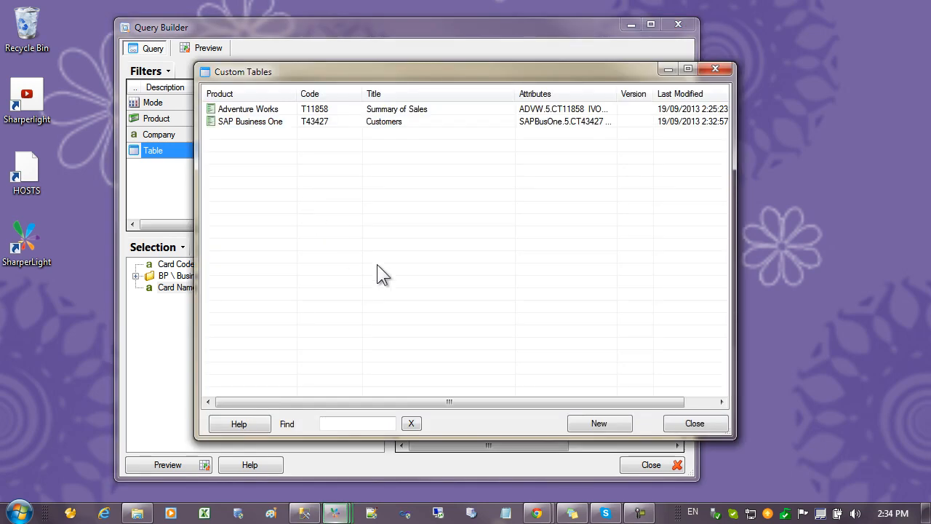
click(373, 123)
right_click(370, 122)
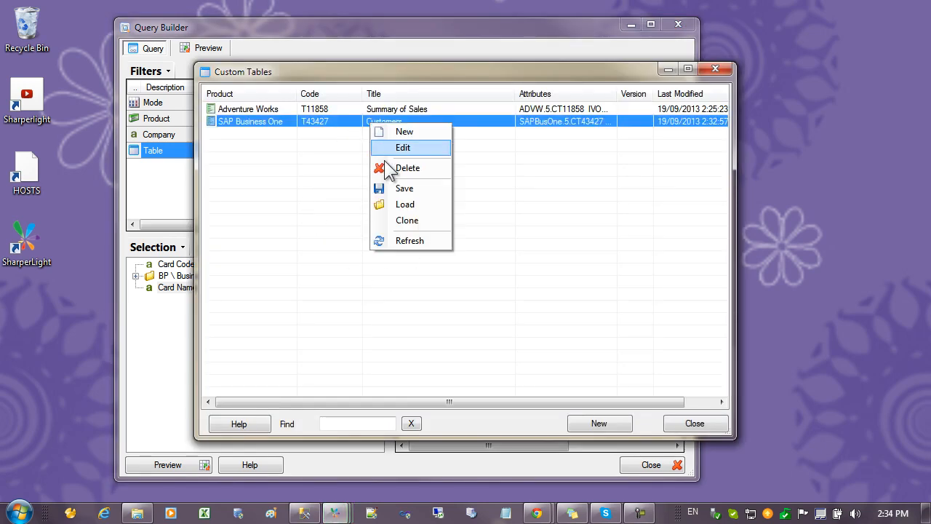
click(411, 188)
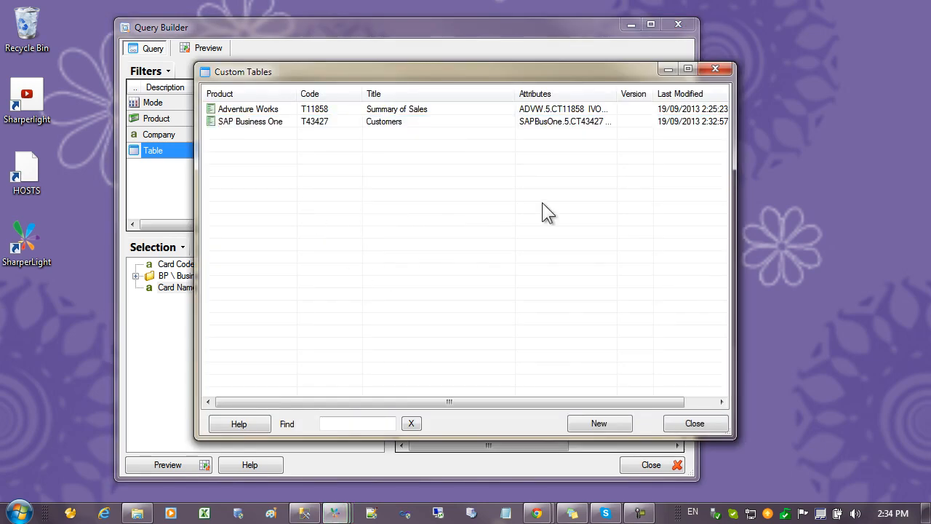